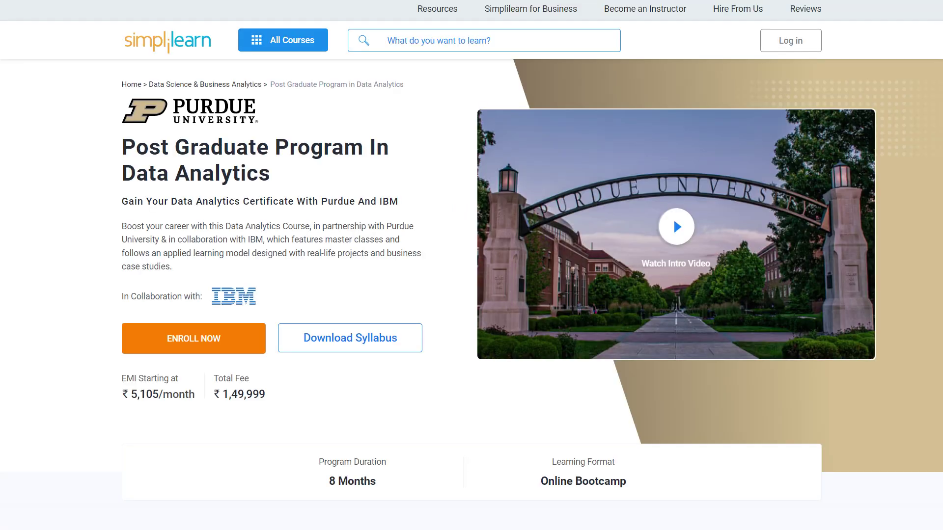
Step: Scroll the Data Analytics course page down past Skills Covered to Tools Covered and Industry Projects
scroll(472, 266, down, 3)
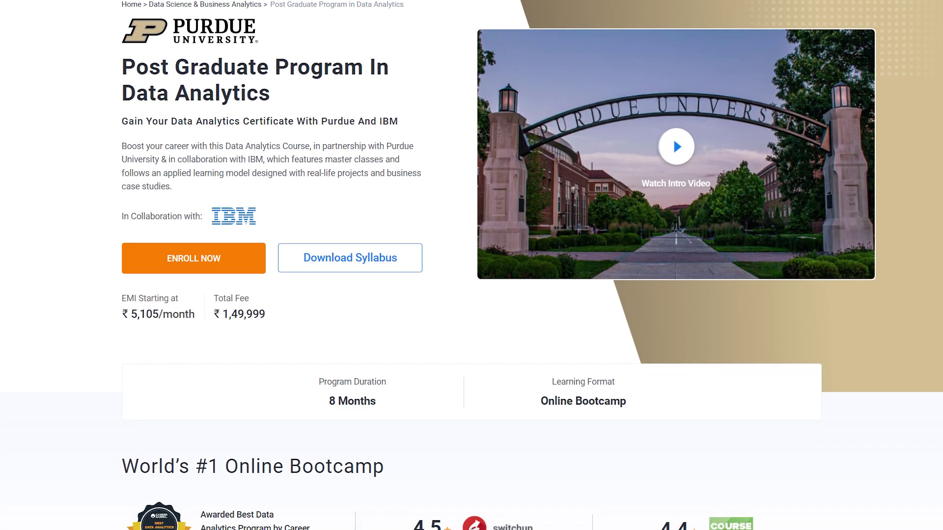
scroll(472, 266, down, 3)
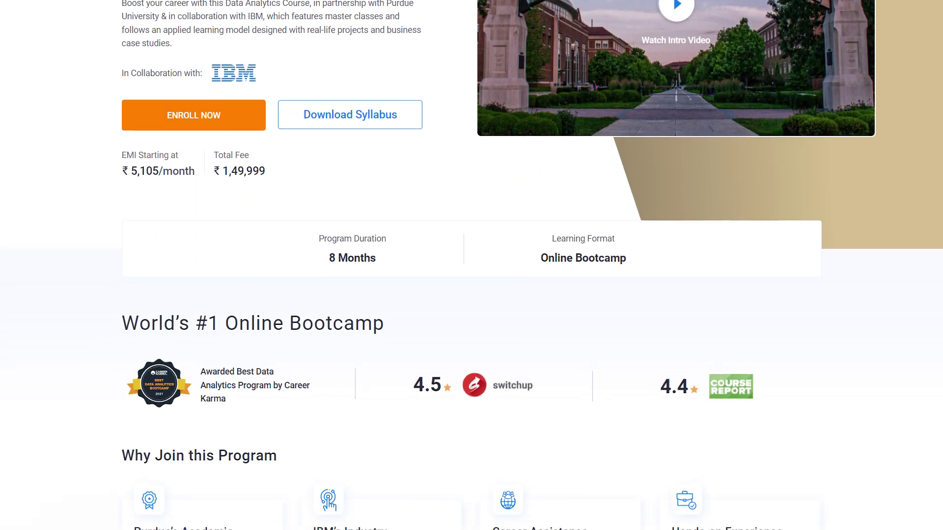
scroll(471, 265, down, 3)
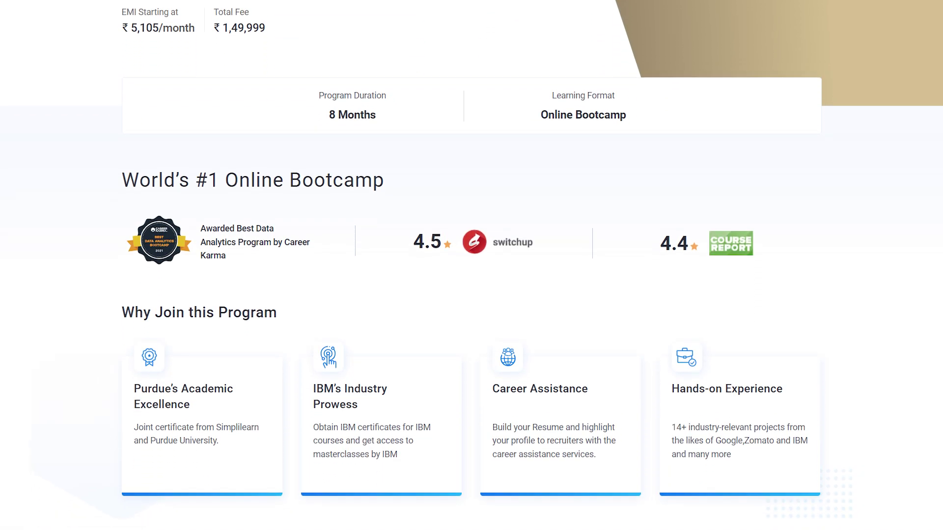
scroll(472, 266, down, 3)
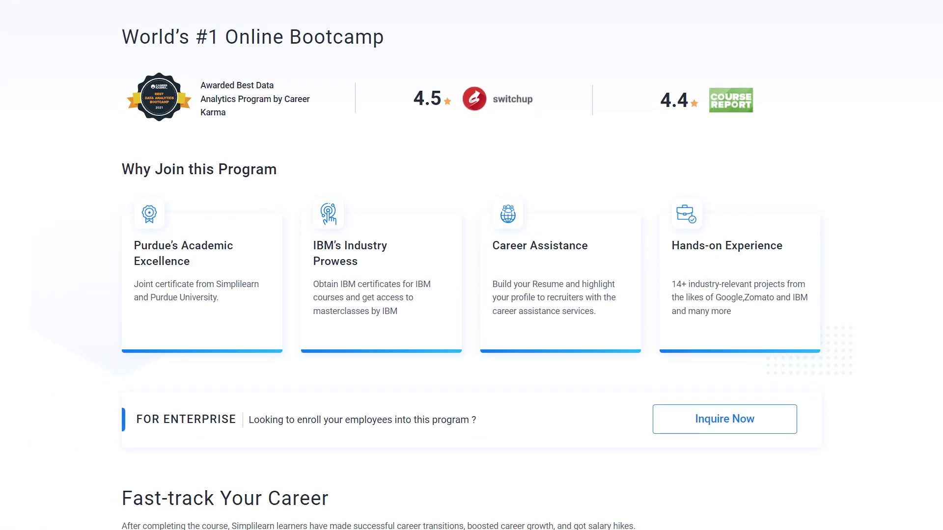
scroll(472, 265, down, 3)
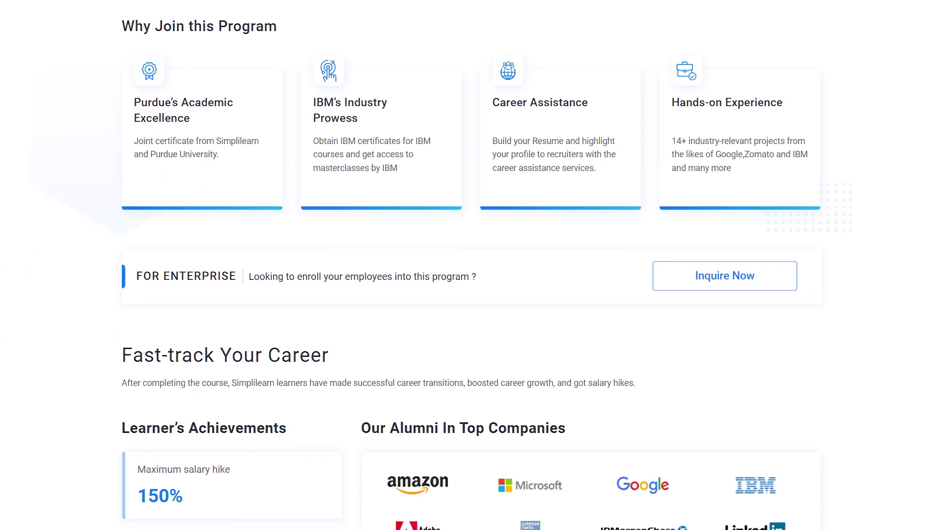
scroll(472, 265, down, 3)
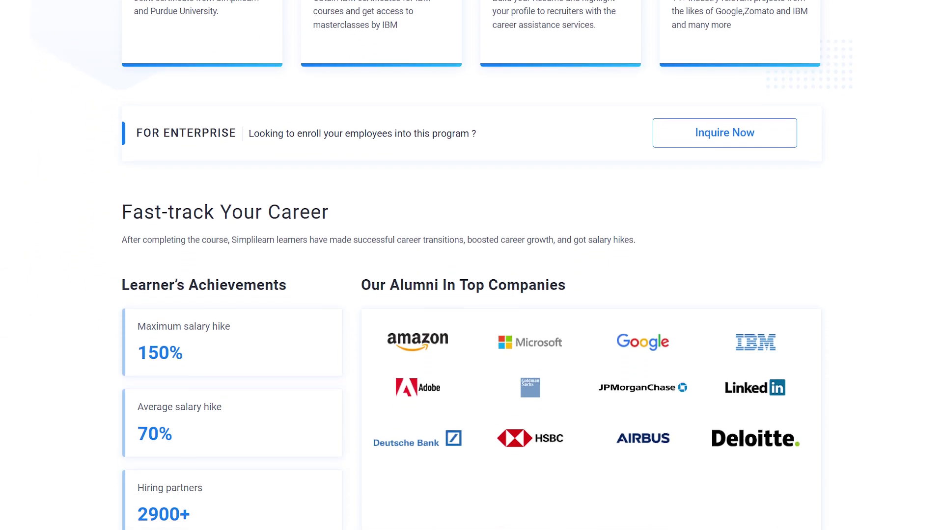
scroll(471, 266, down, 3)
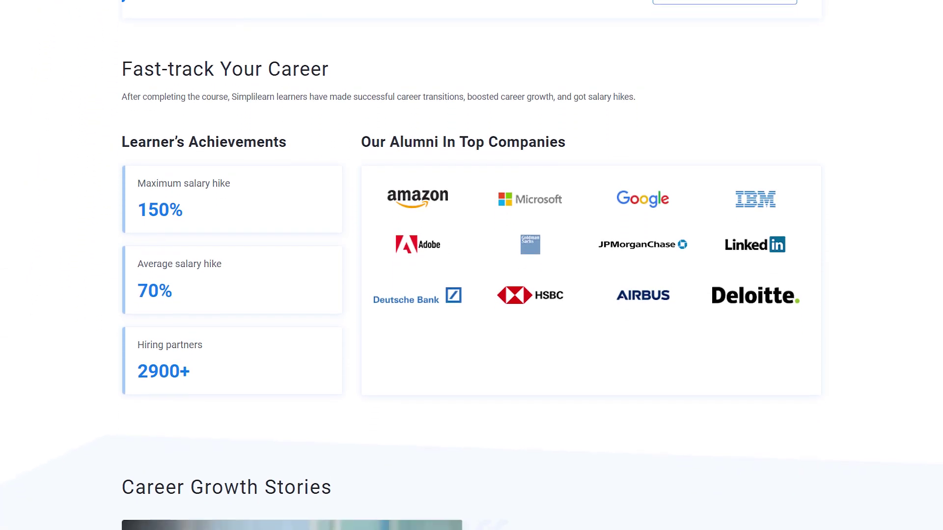
scroll(472, 265, down, 3)
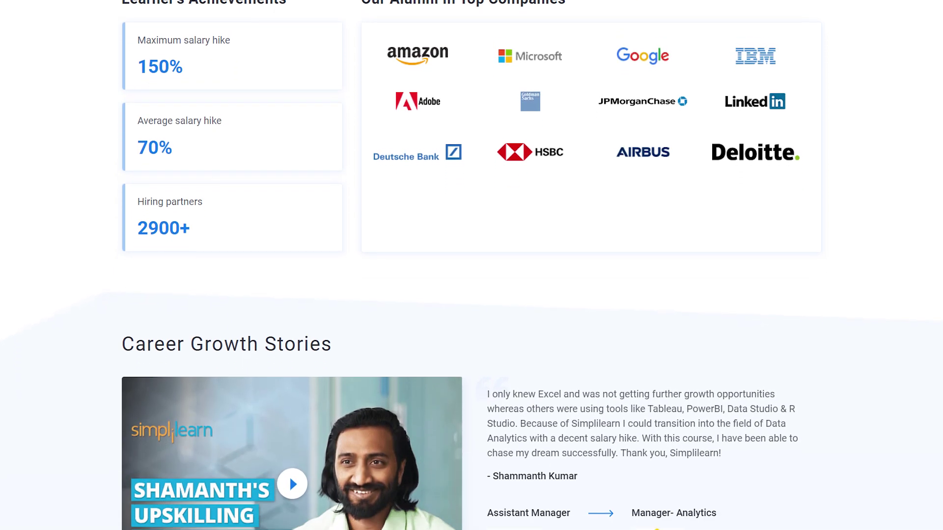
scroll(471, 265, down, 3)
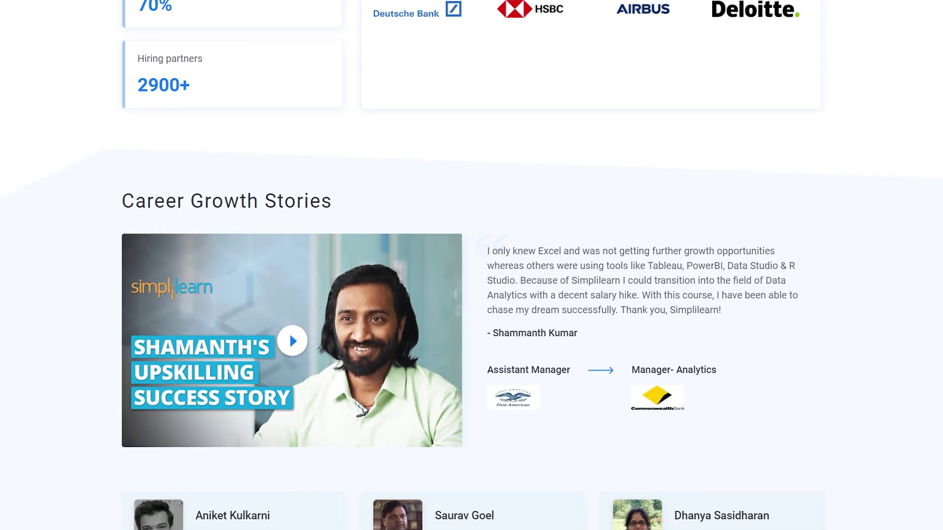
scroll(472, 265, down, 3)
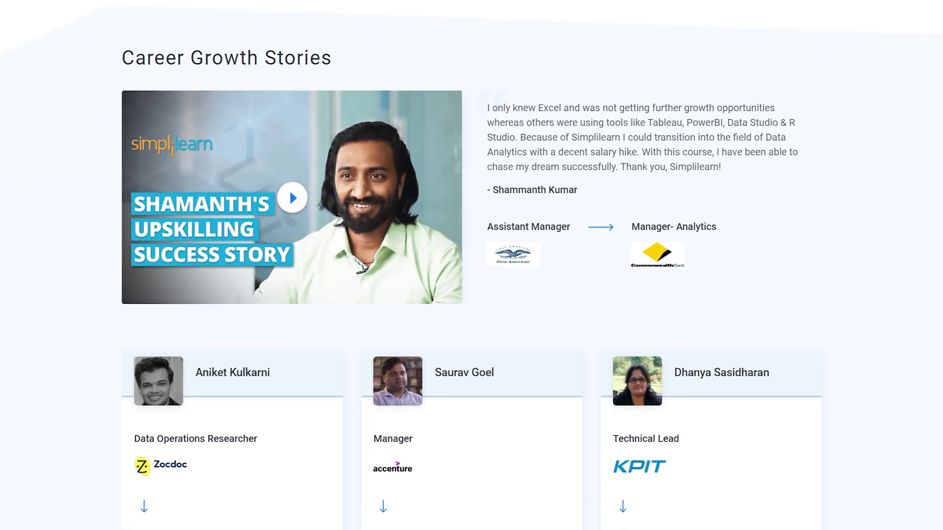
scroll(472, 265, down, 3)
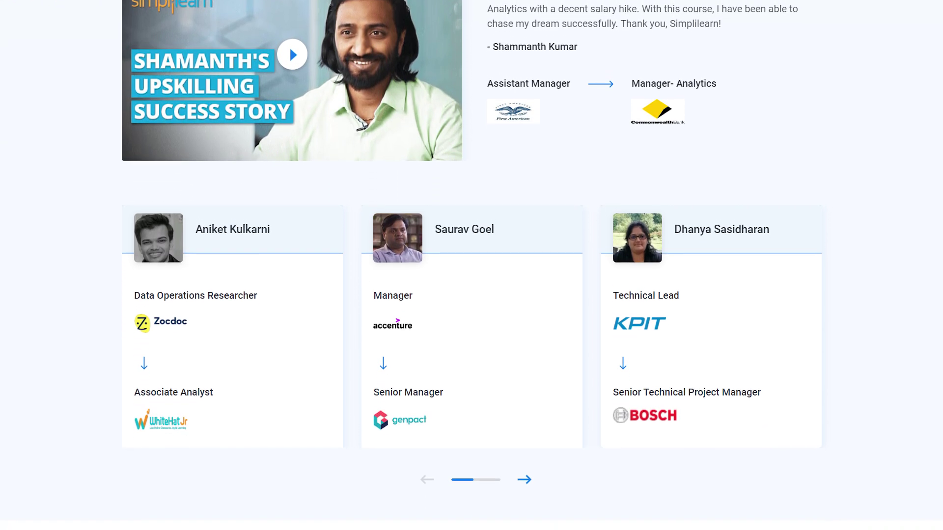
scroll(472, 266, down, 3)
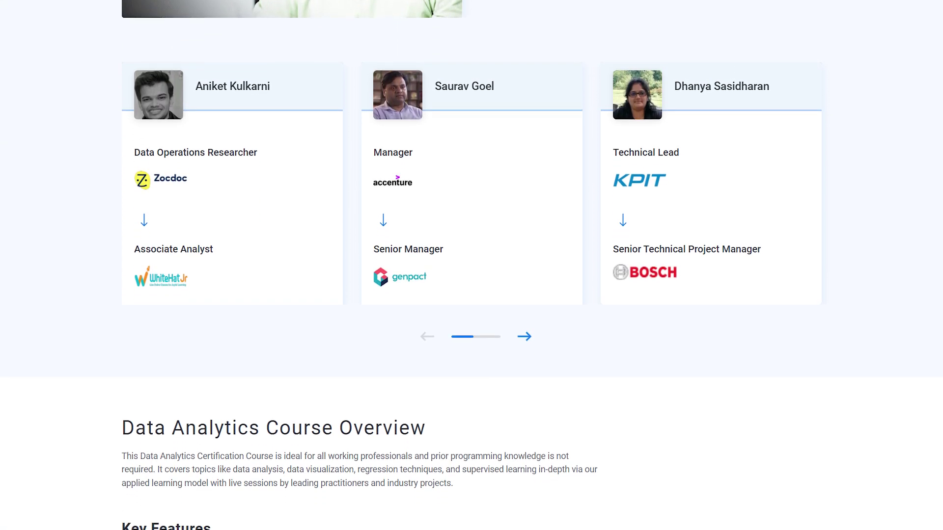
scroll(472, 265, down, 3)
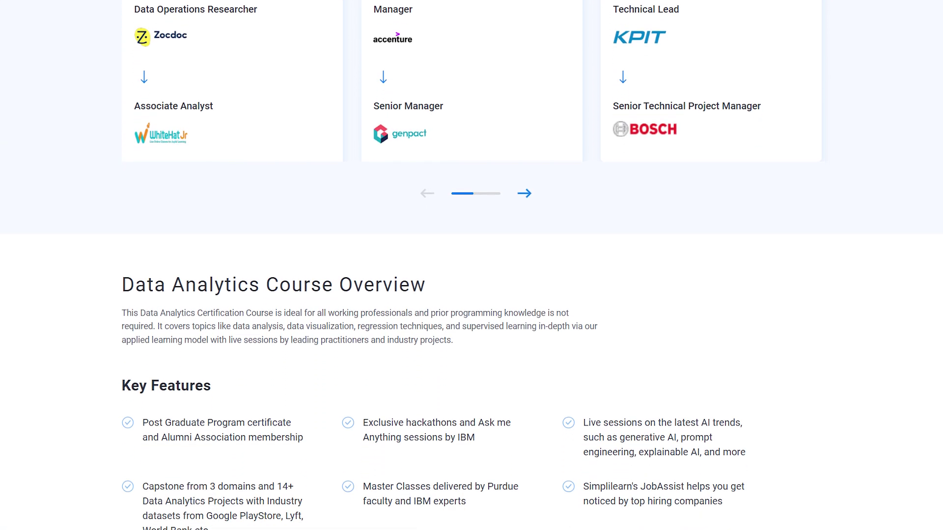
scroll(472, 266, down, 3)
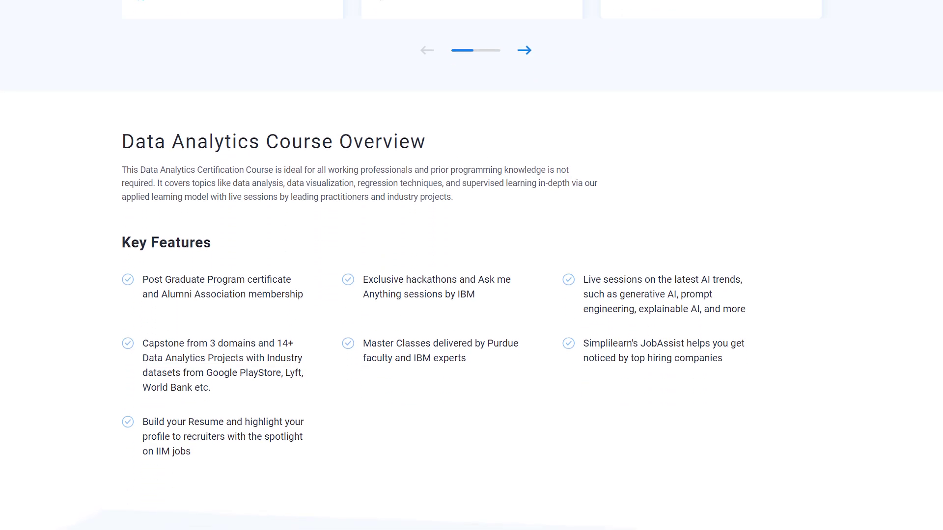
scroll(472, 265, down, 3)
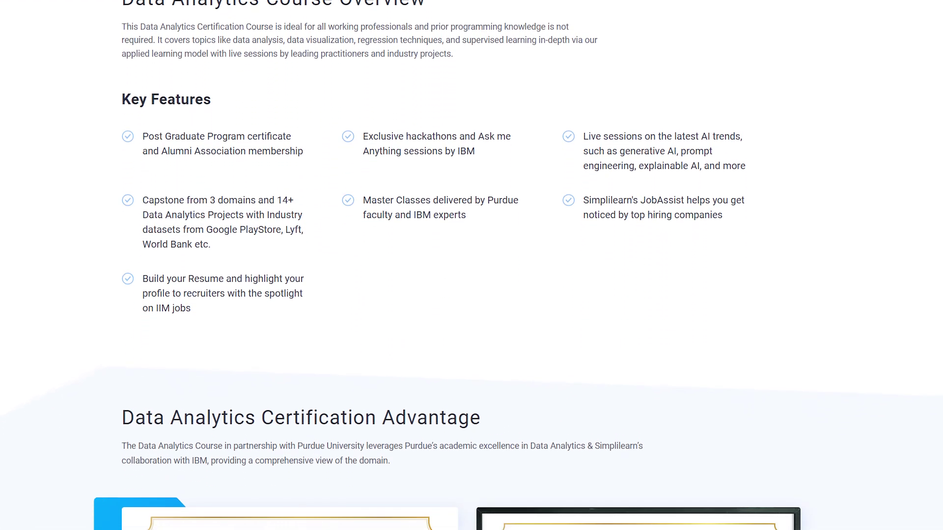
scroll(471, 265, down, 3)
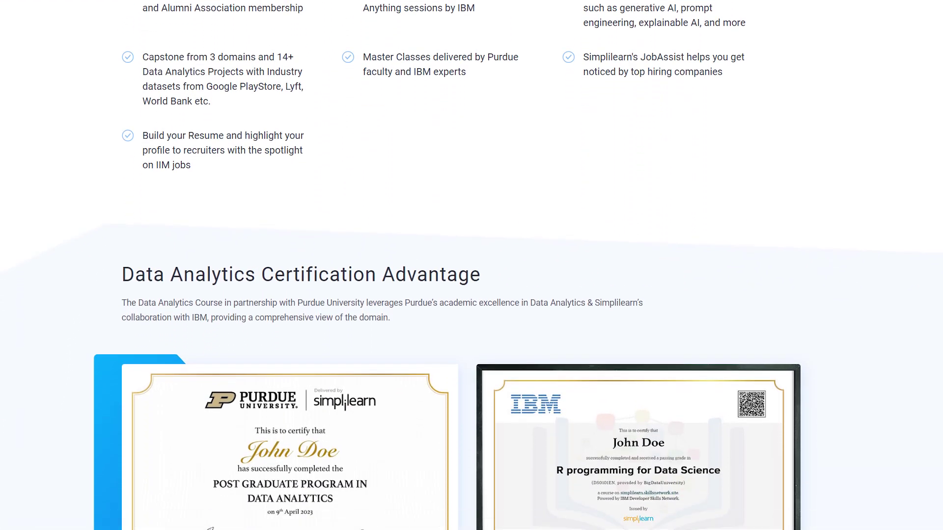
scroll(471, 266, down, 3)
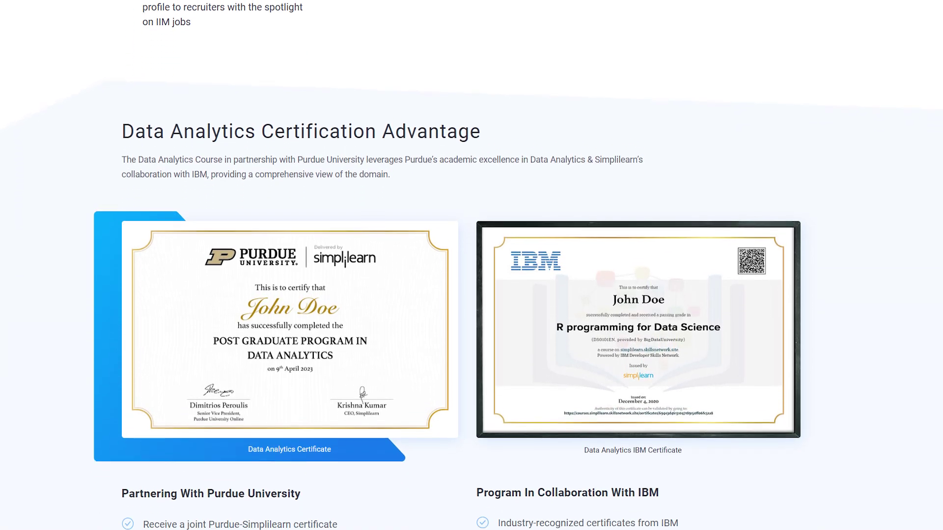
scroll(472, 265, down, 3)
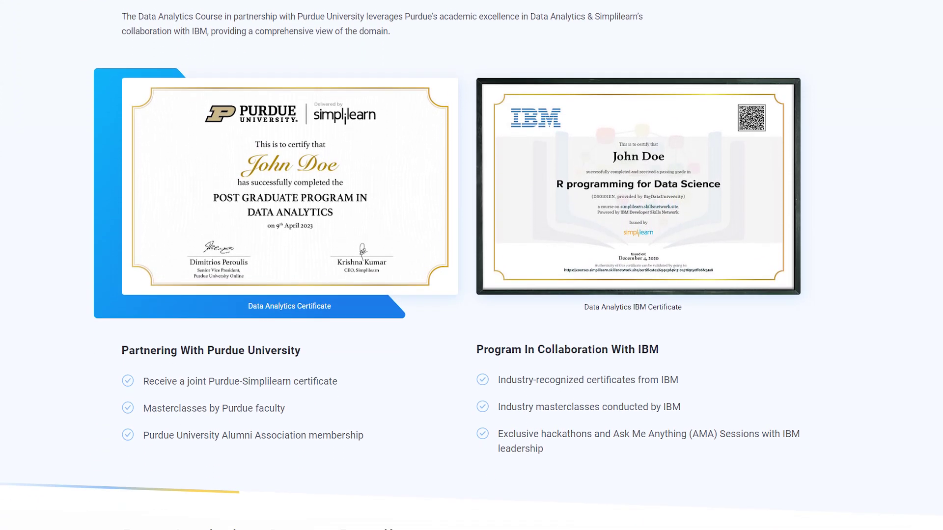
scroll(471, 265, down, 3)
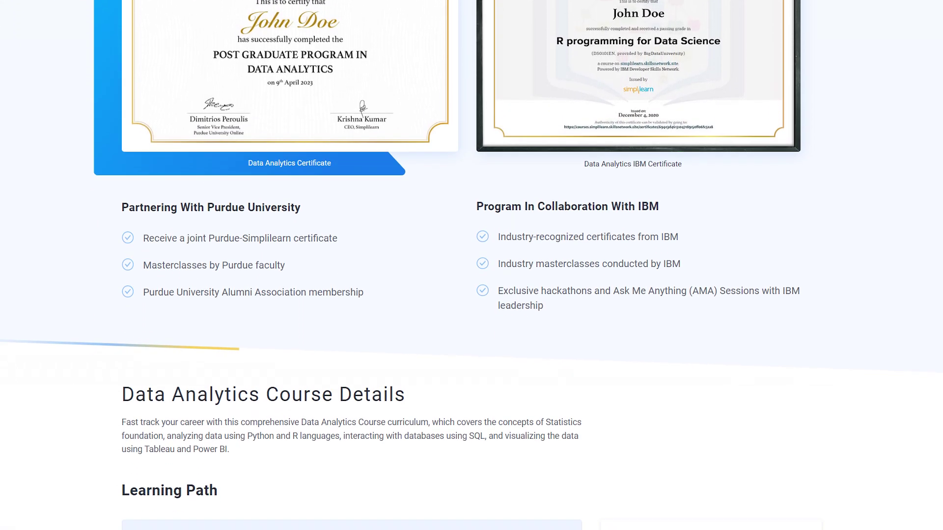
scroll(472, 265, down, 3)
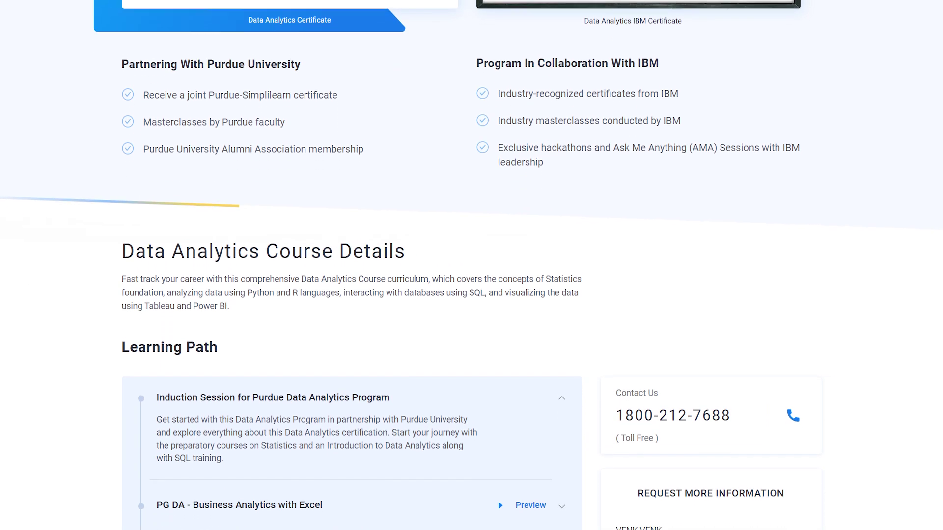
scroll(472, 266, down, 3)
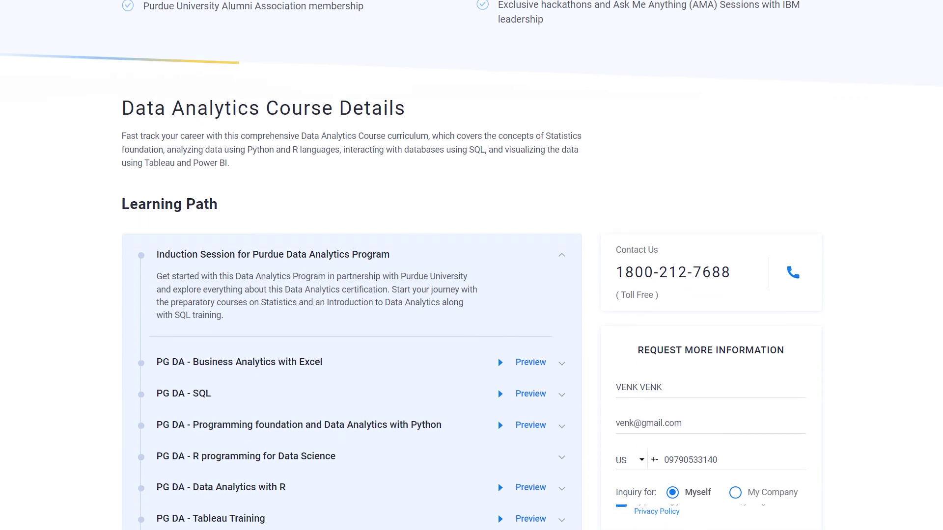
scroll(472, 265, down, 3)
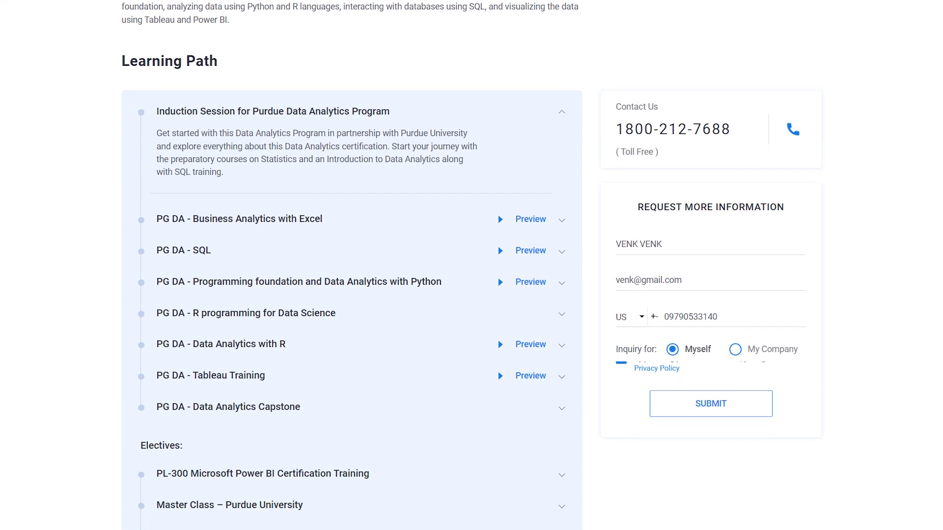
scroll(472, 265, down, 3)
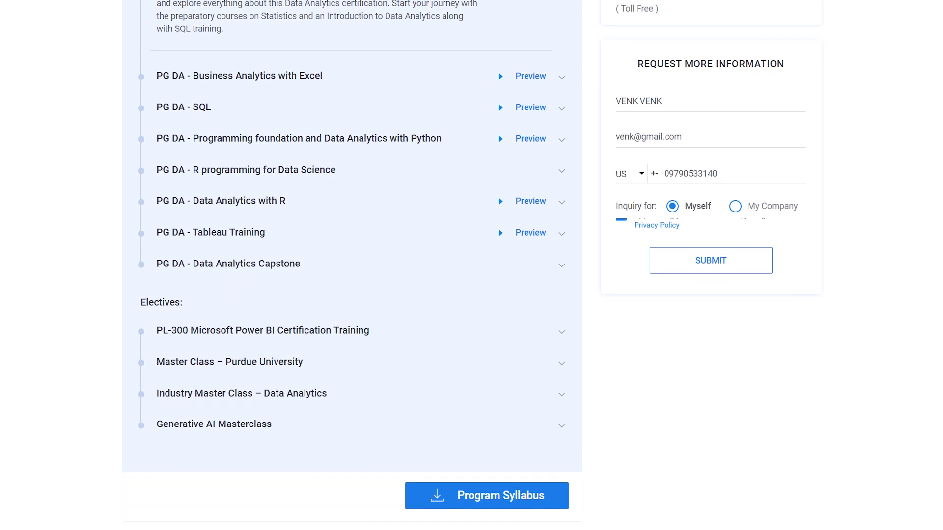
scroll(472, 266, down, 3)
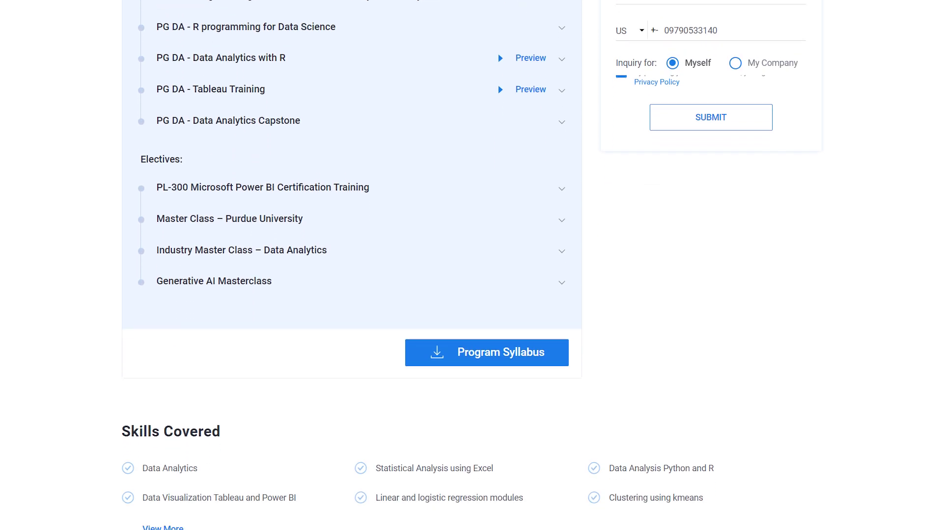
scroll(472, 265, down, 3)
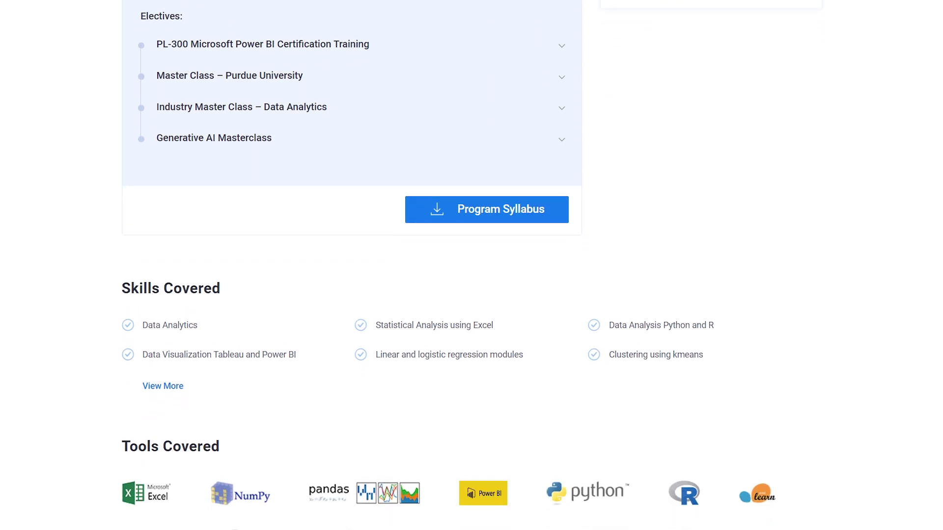
scroll(472, 265, down, 3)
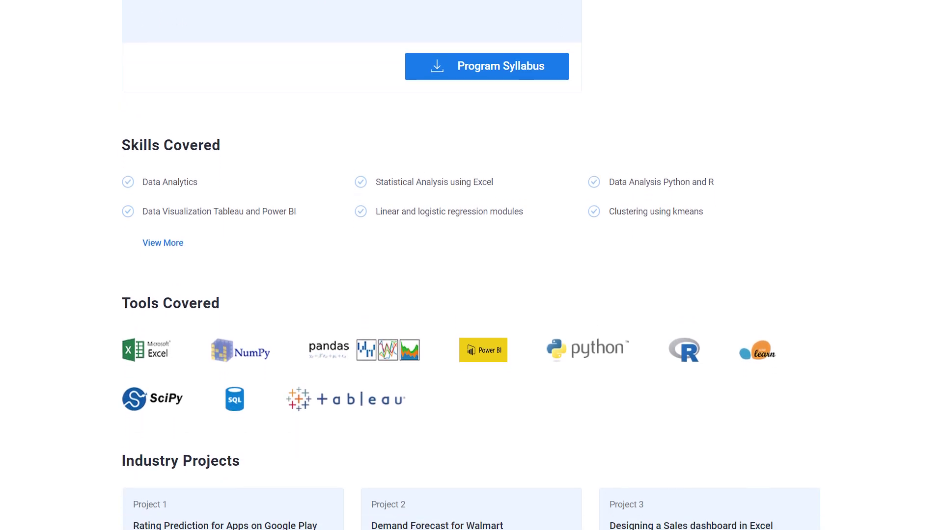
scroll(472, 265, down, 2)
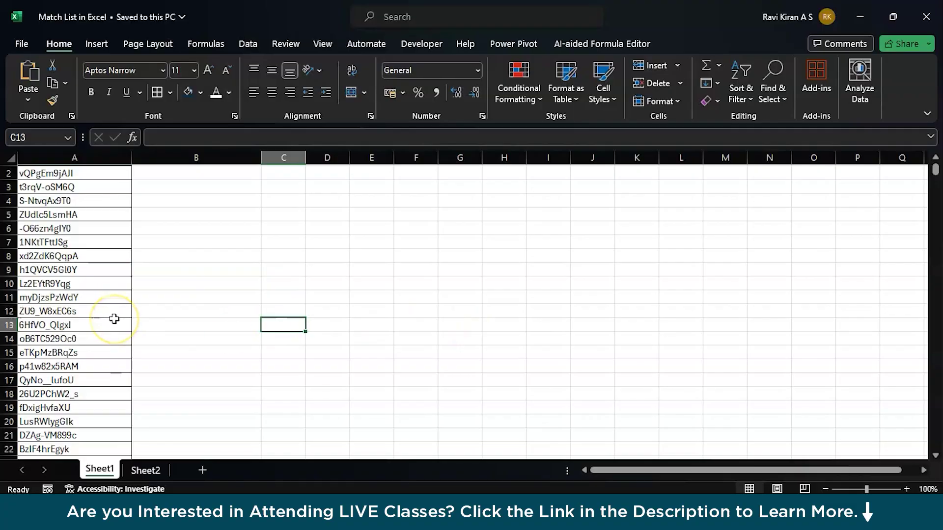
scroll(114, 319, up, 1)
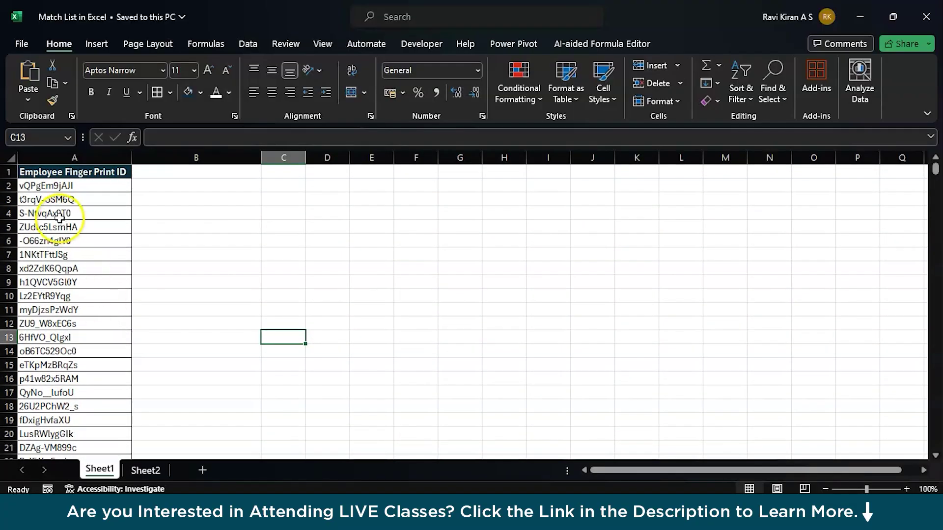
click(80, 190)
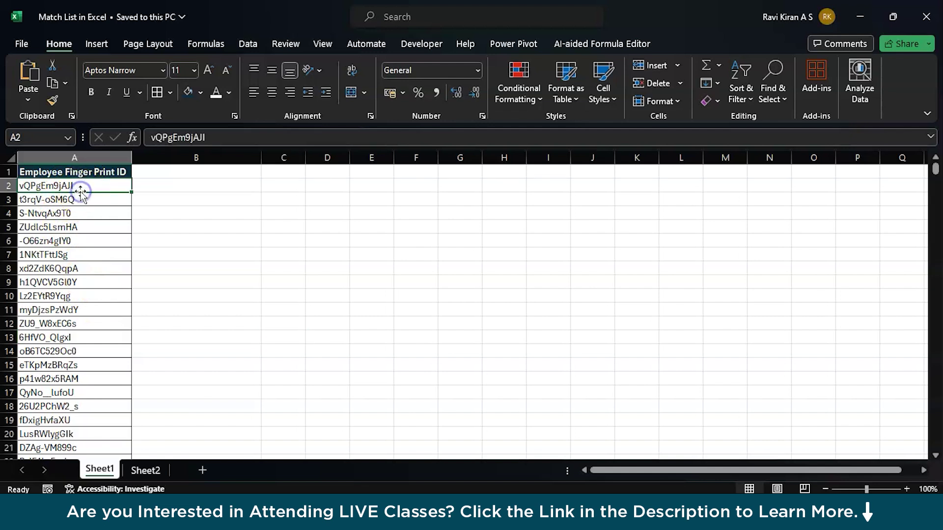
key(ctrl+shift+Down)
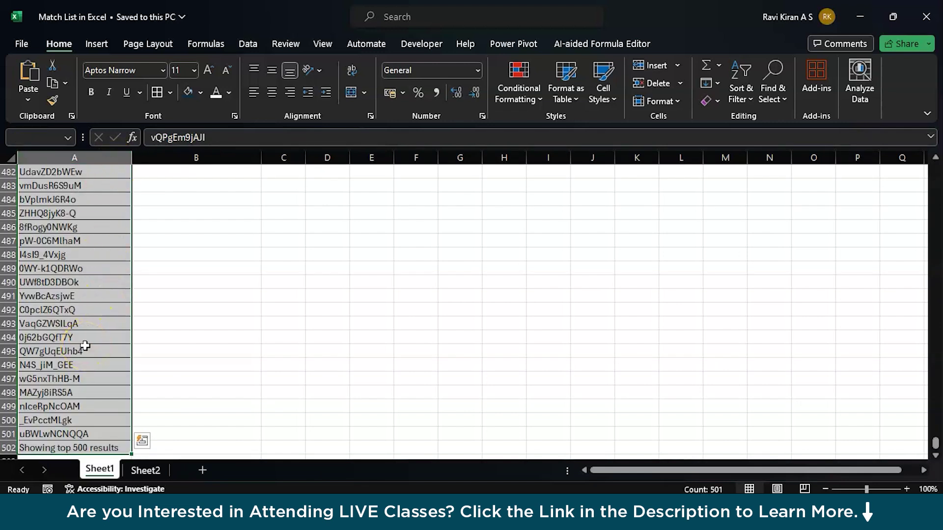
click(84, 325)
scroll(99, 334, up, 20)
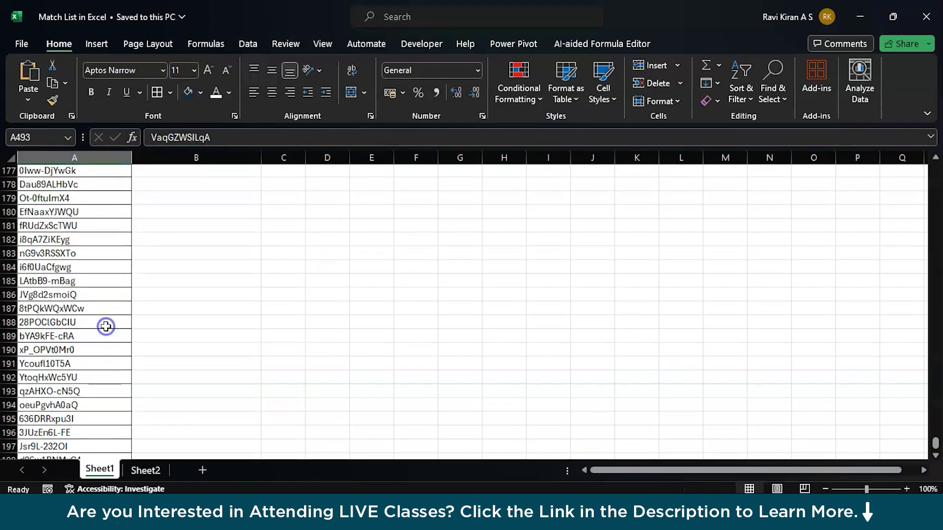
scroll(106, 327, up, 1)
click(106, 328)
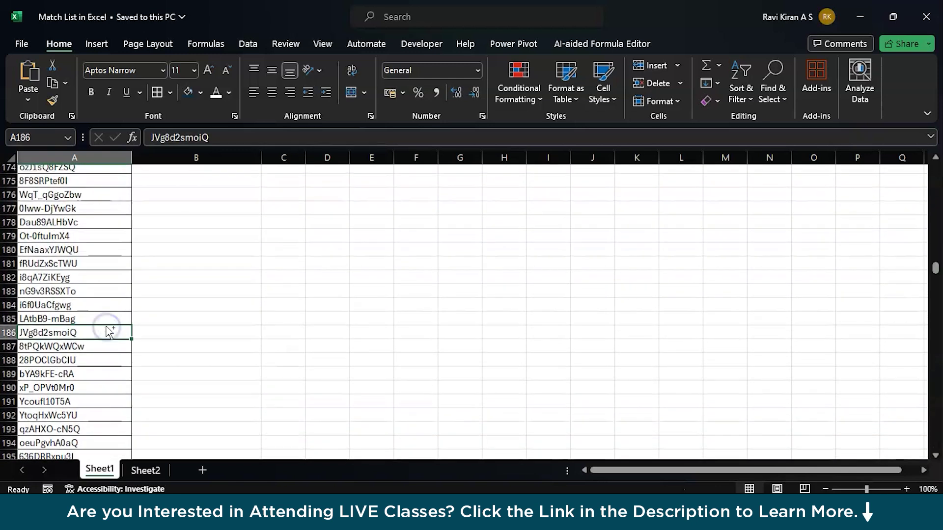
key(ctrl+Home)
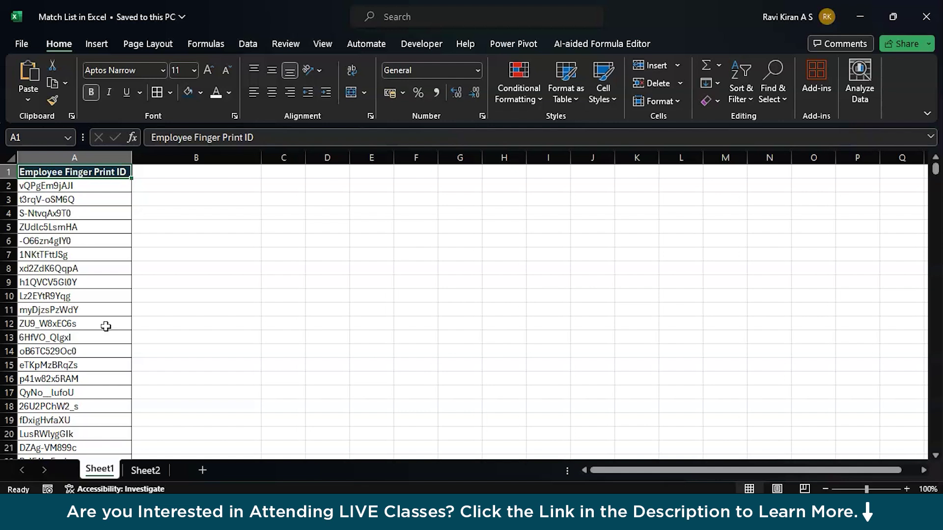
click(140, 469)
click(103, 224)
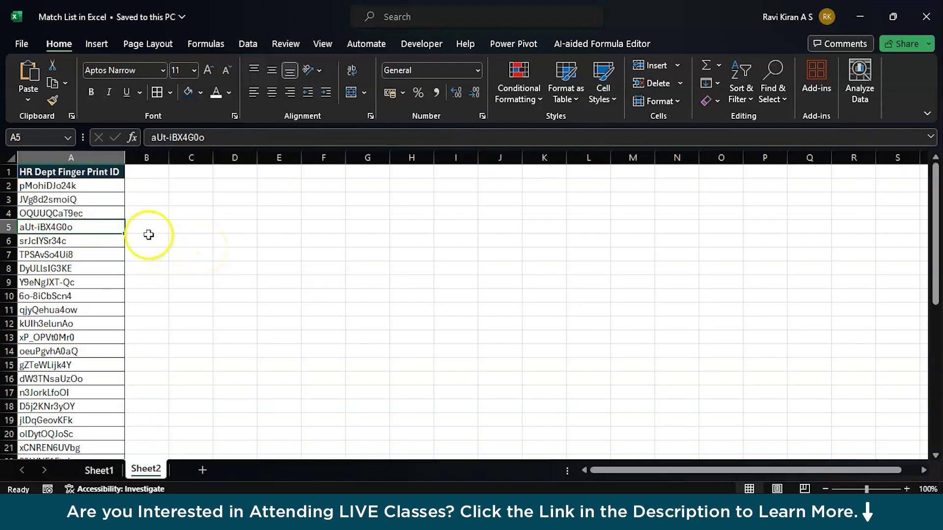
click(93, 188)
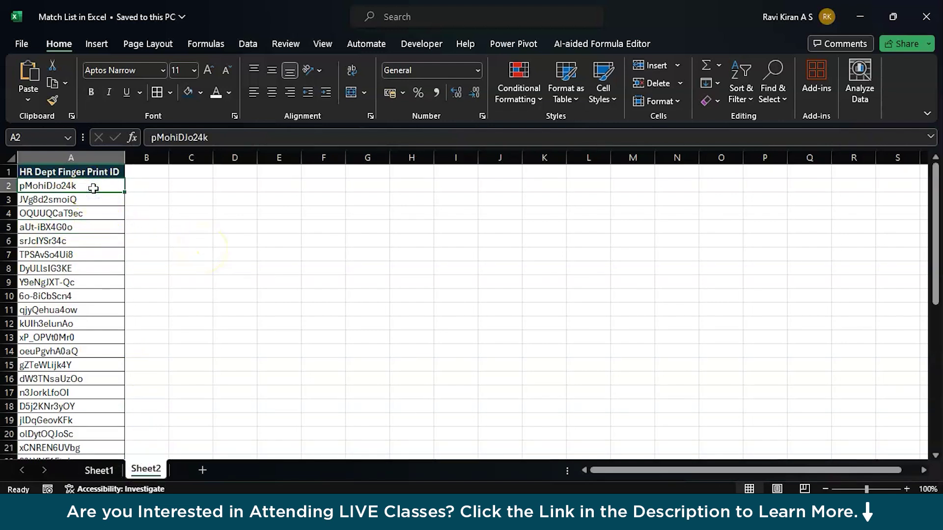
key(ctrl+shift+Down)
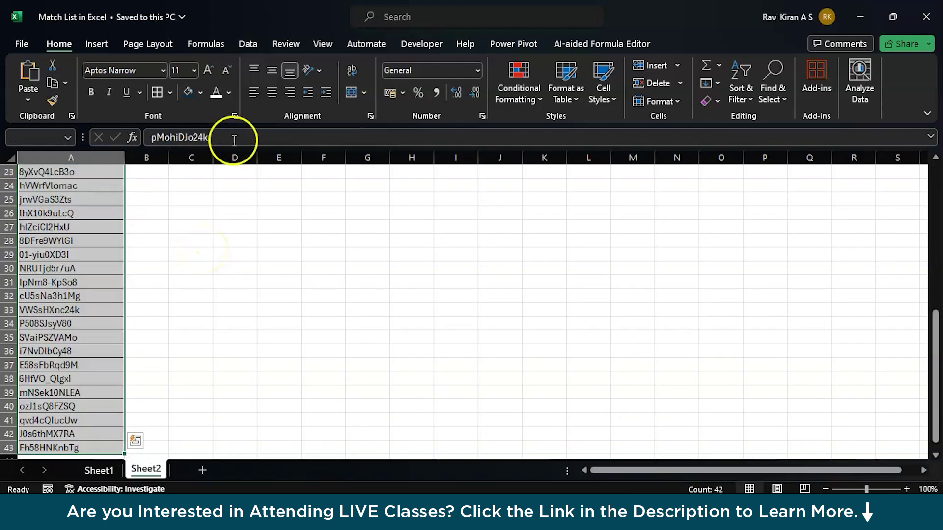
scroll(109, 290, up, 8)
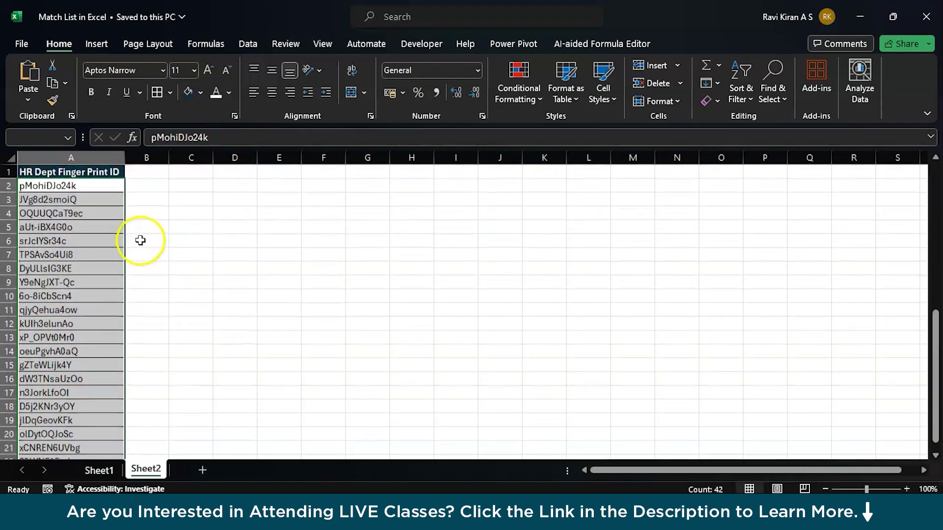
click(140, 240)
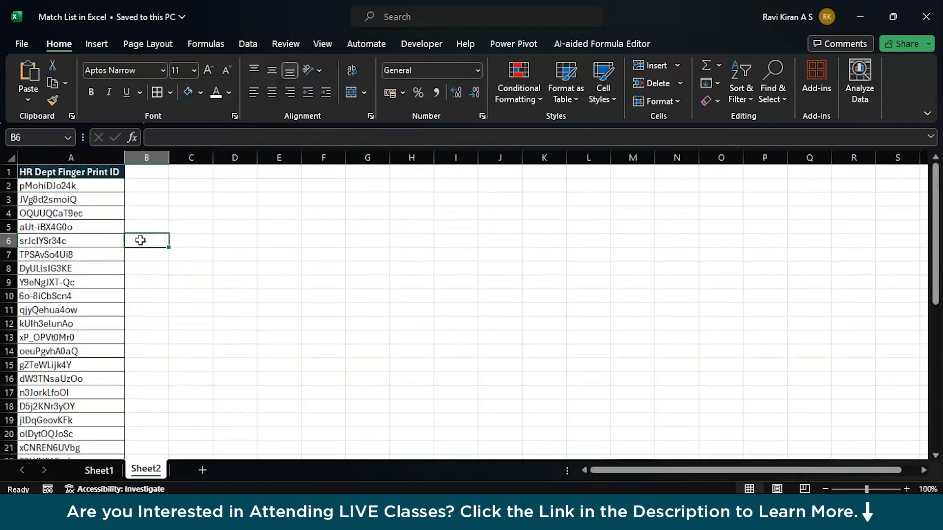
click(98, 469)
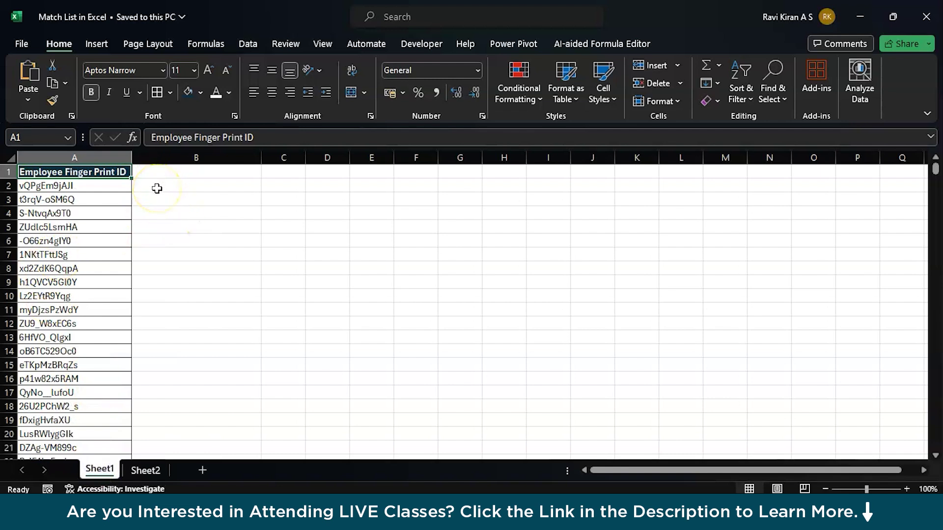
click(145, 470)
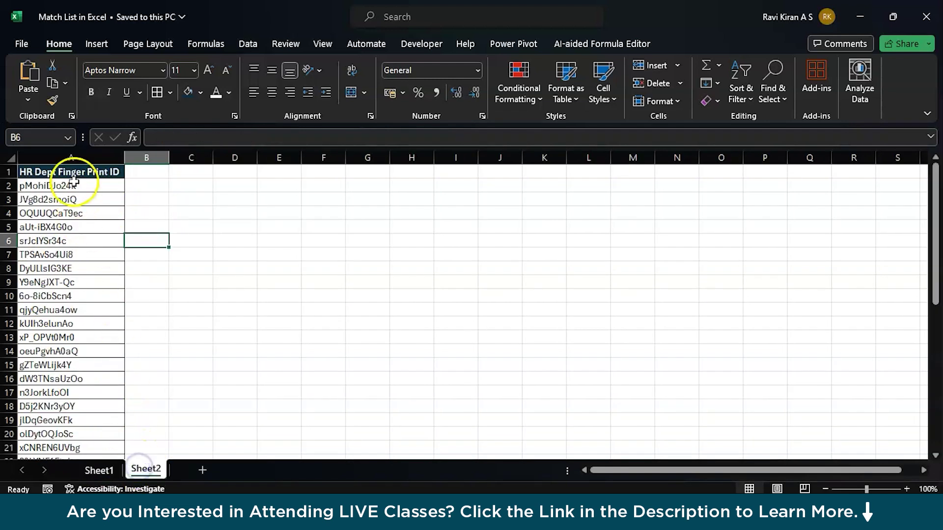
click(100, 471)
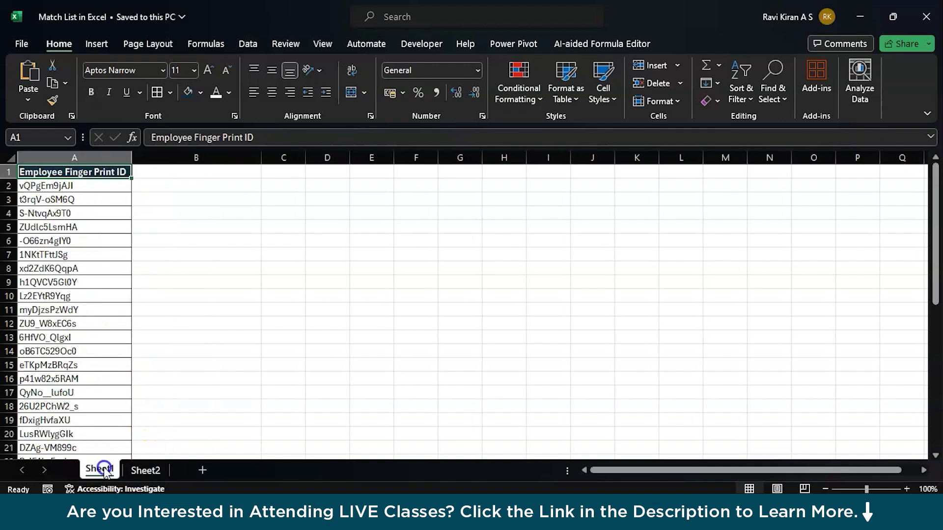
click(178, 195)
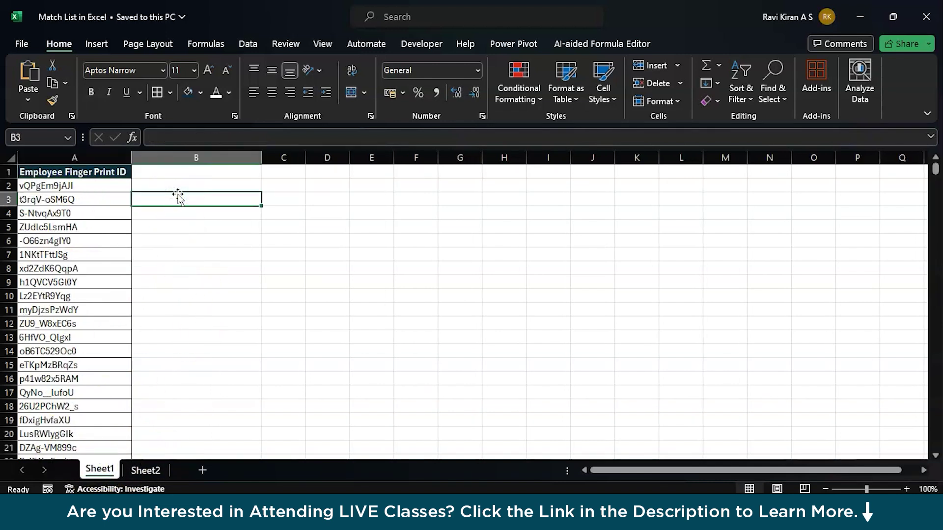
click(80, 197)
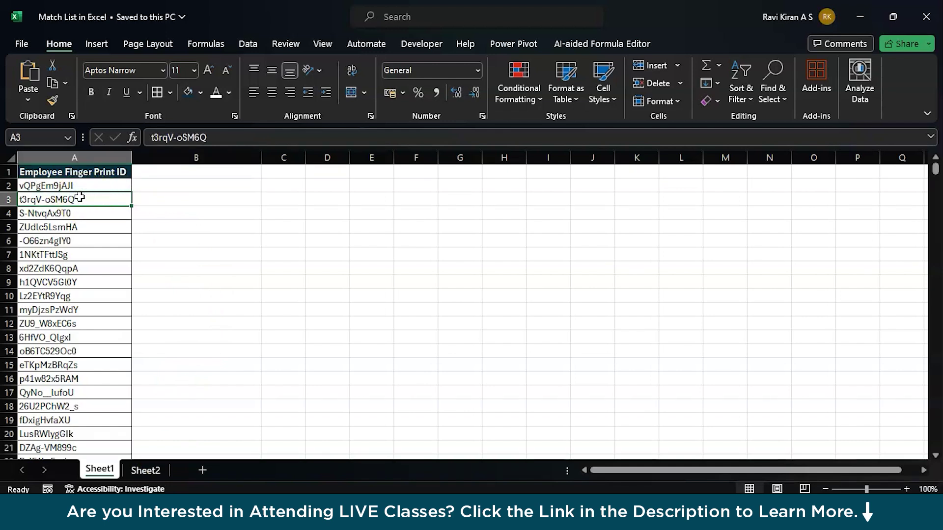
Step: Enter the label 'Employee From HR Dept' in Sheet1 cell B3, beside the ID list
click(166, 202)
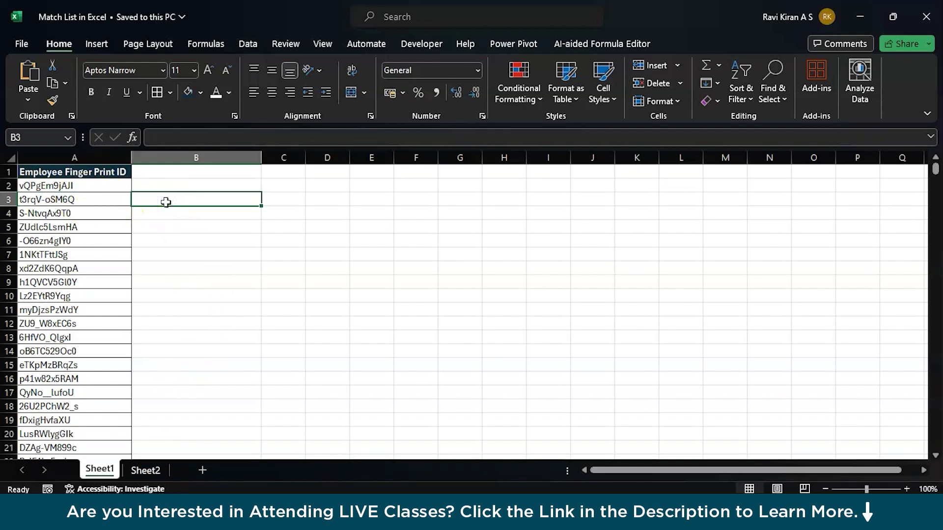
text(Employee From HR Dept)
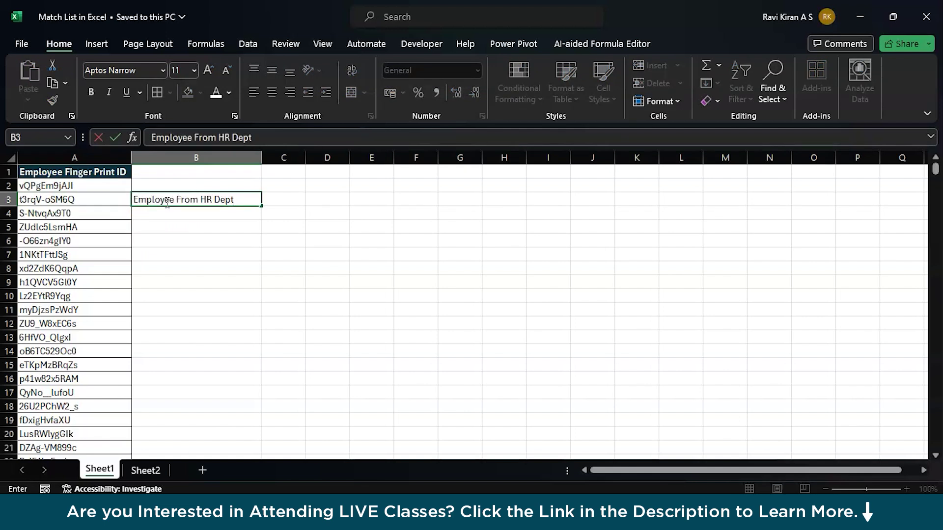
triple_click(167, 202)
click(227, 222)
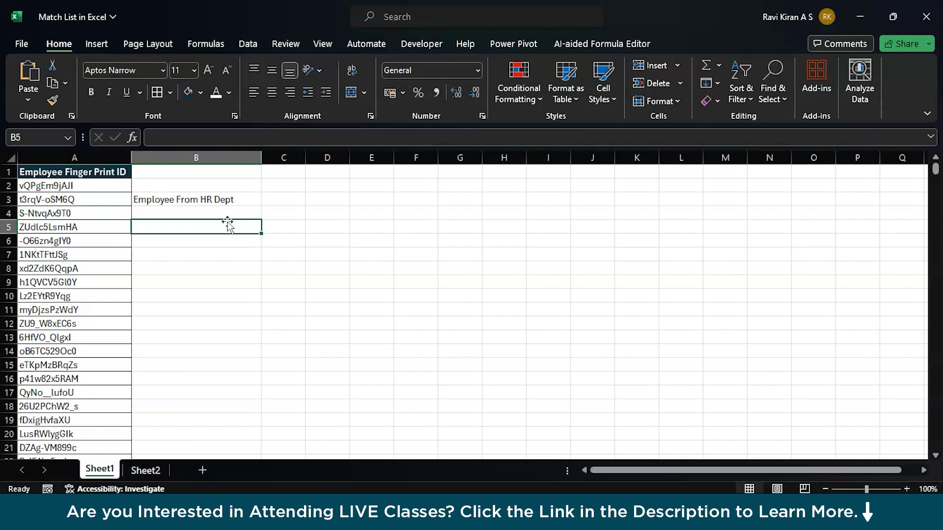
Step: Copy Sheet2's first HR Dept ID from A2 and use Find All to locate it at Sheet1 A35
click(145, 470)
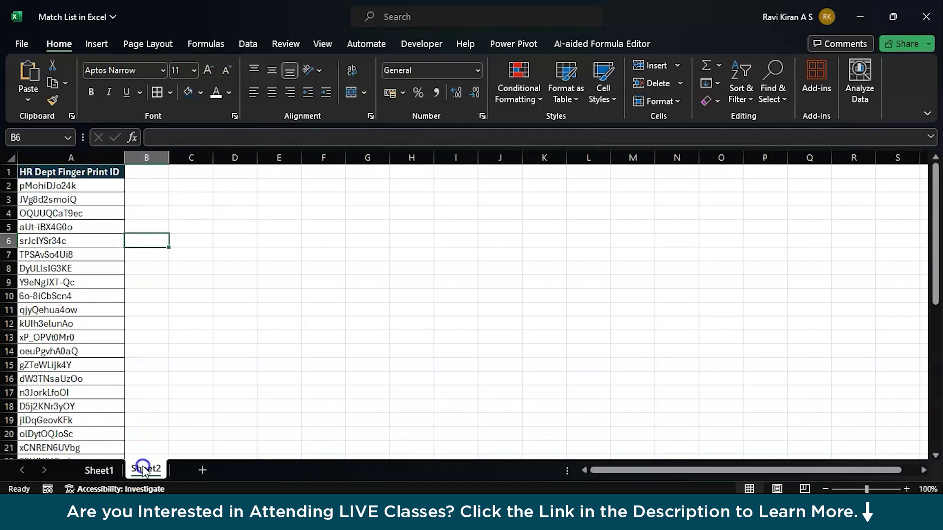
click(85, 186)
key(ctrl+c)
click(97, 472)
key(ctrl+f)
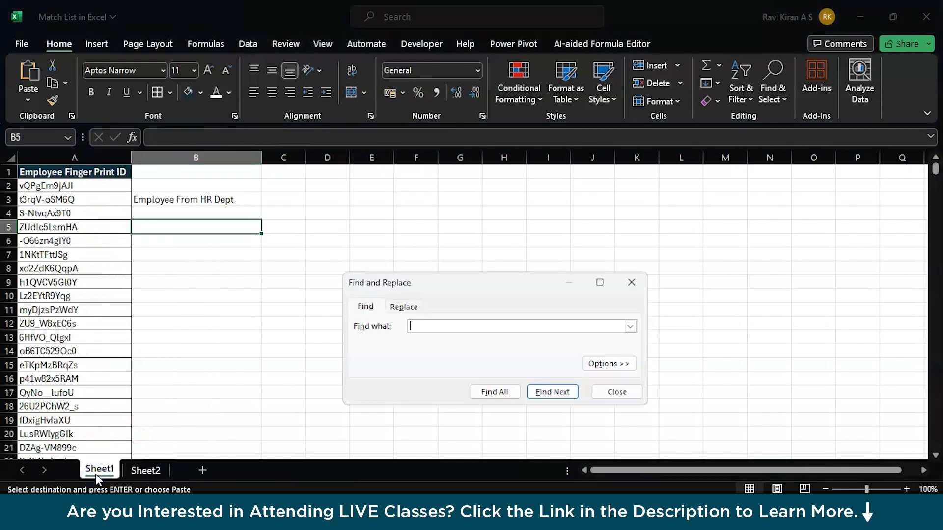
click(495, 392)
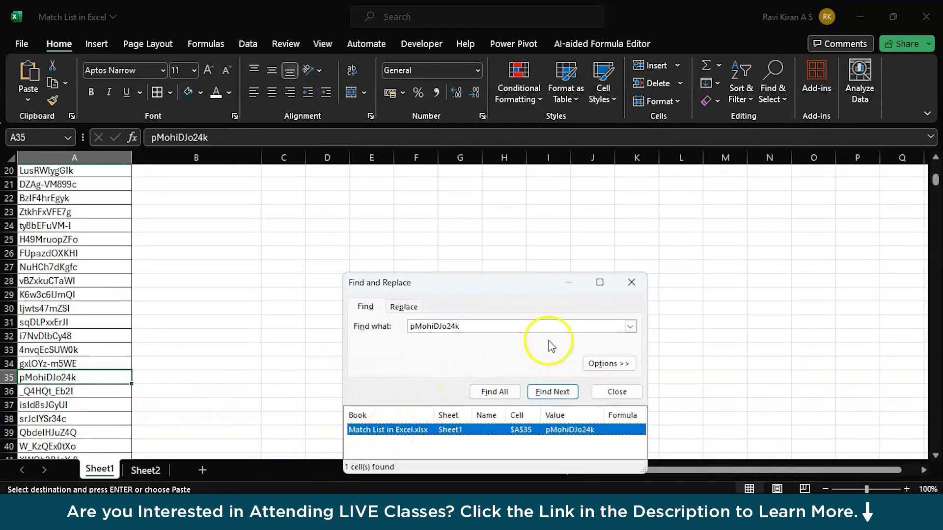
click(633, 276)
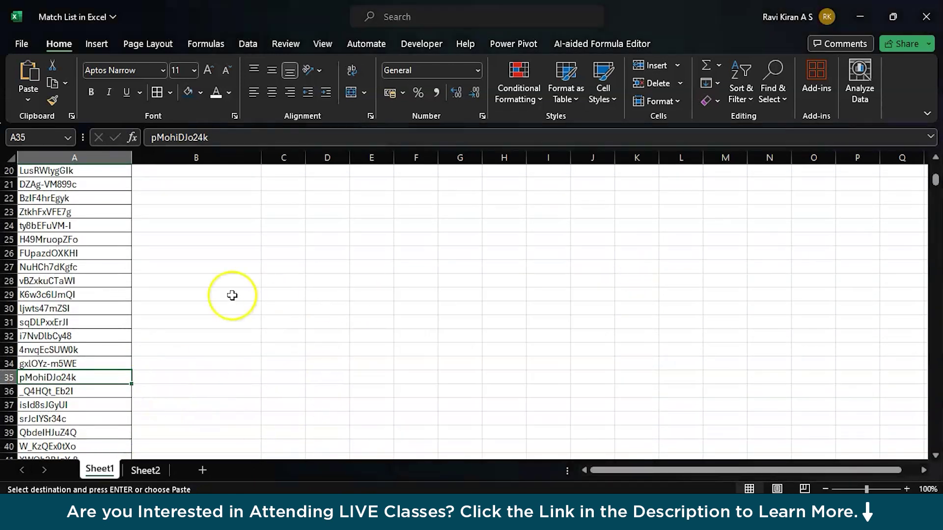
scroll(233, 295, up, 6)
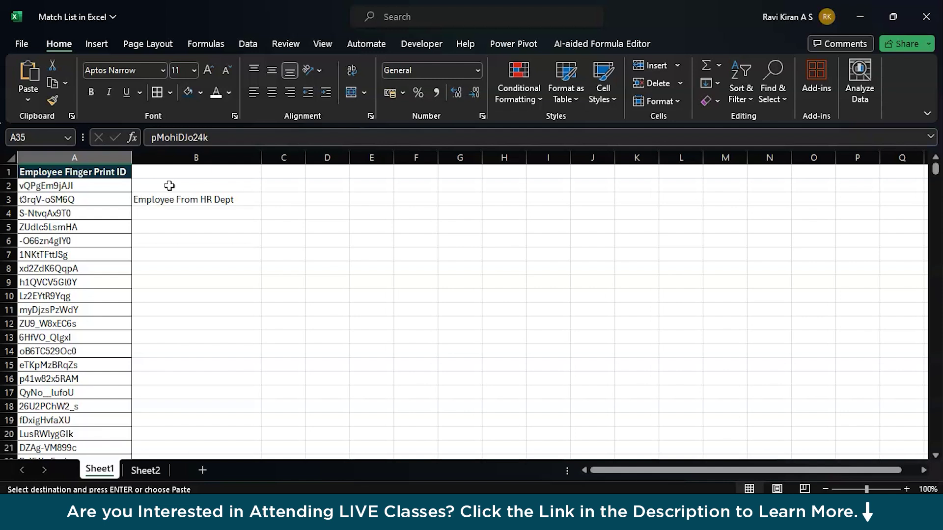
click(169, 185)
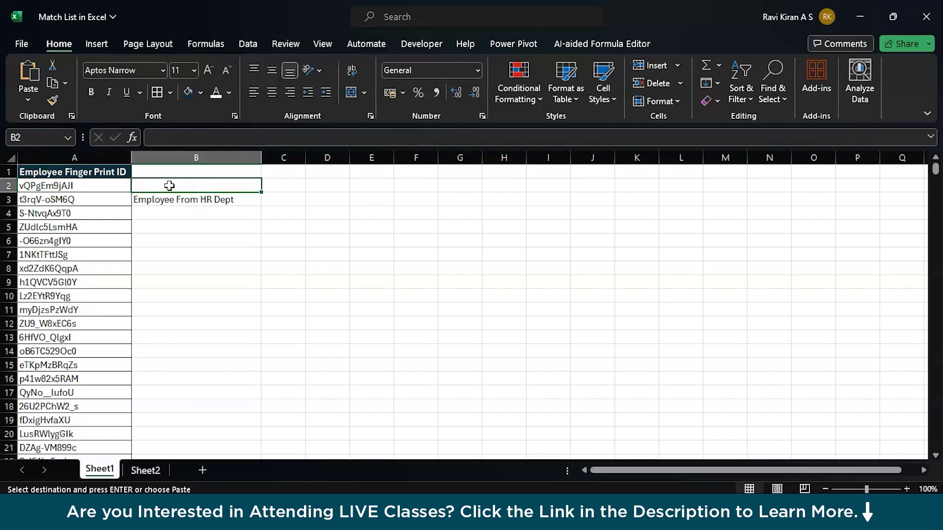
Step: Build =IF(ISNUMBER(MATCH( in B2 by accepting each function from autocomplete
text(=if)
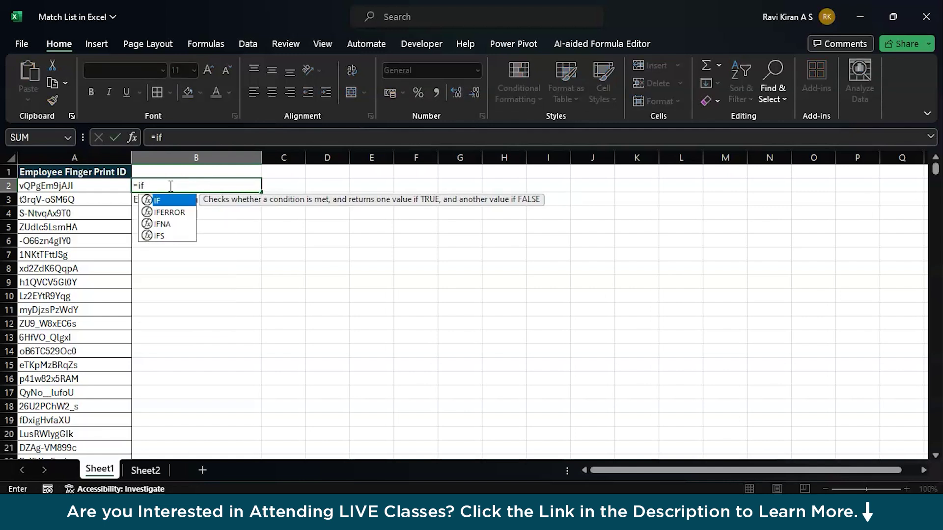
key(Tab)
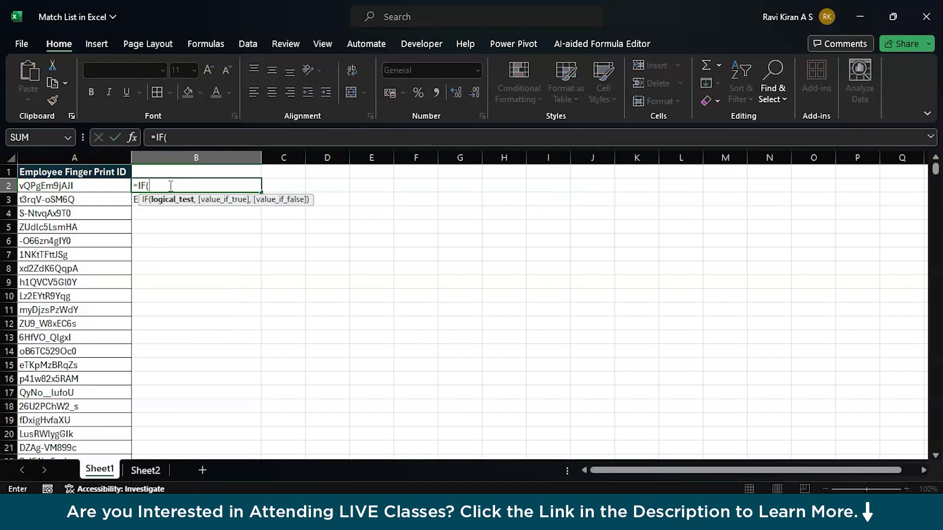
text(is)
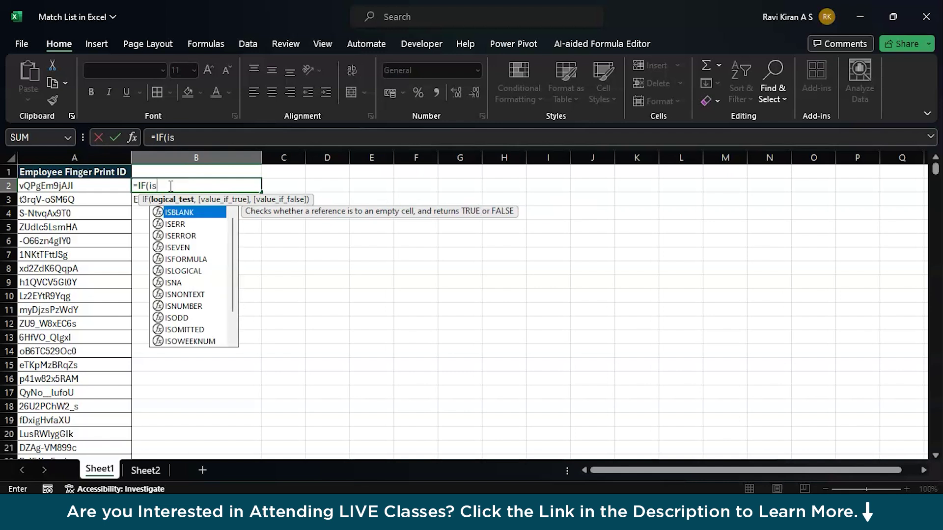
key(Down)
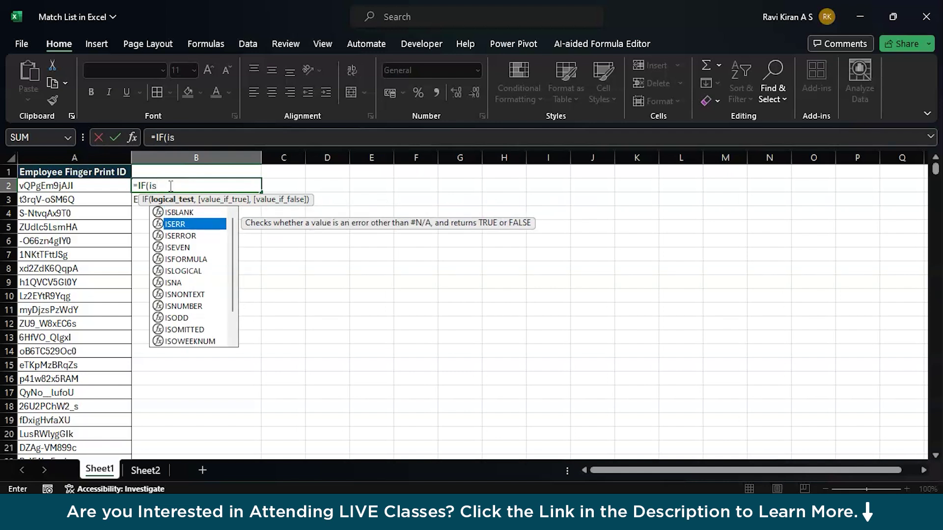
text(nu)
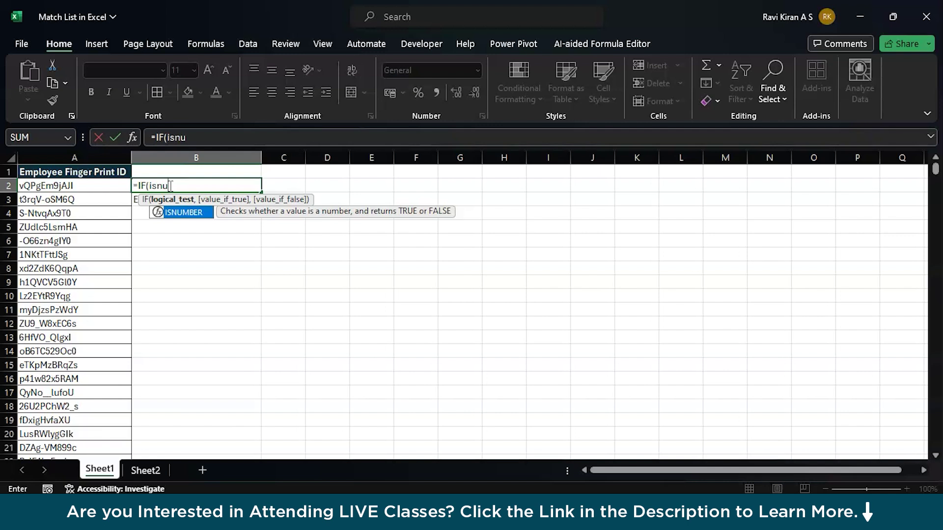
key(Tab)
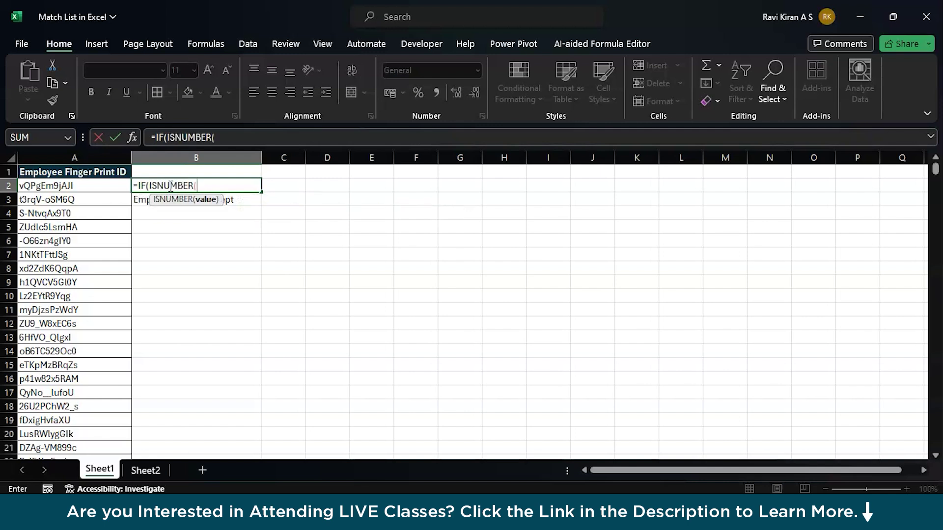
text(ma)
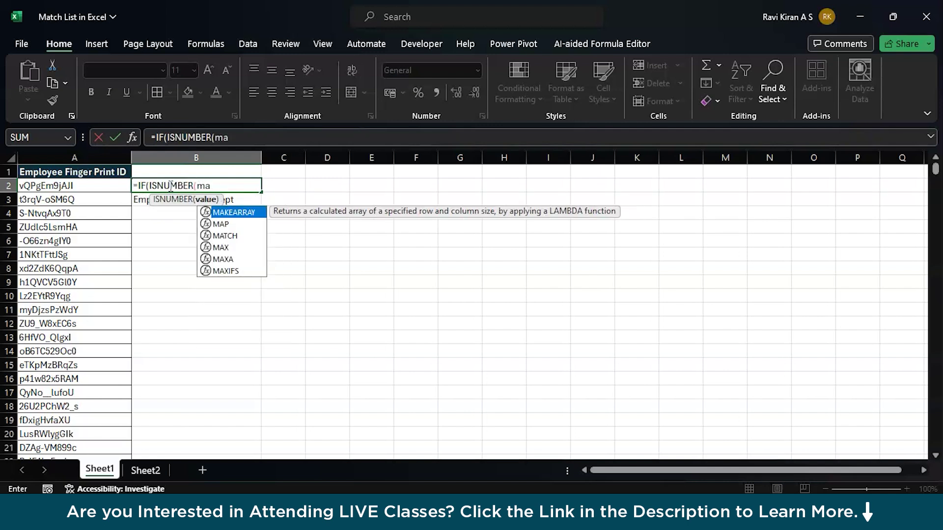
key(Down)
key(Down)
key(Tab)
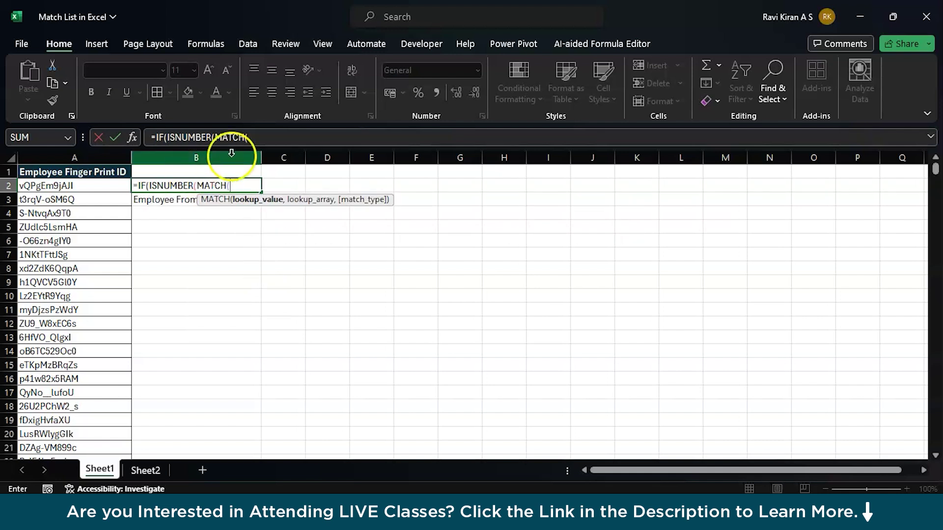
Step: Give MATCH the lookup value A2 and the lookup array Sheet2!A2:A43
click(101, 185)
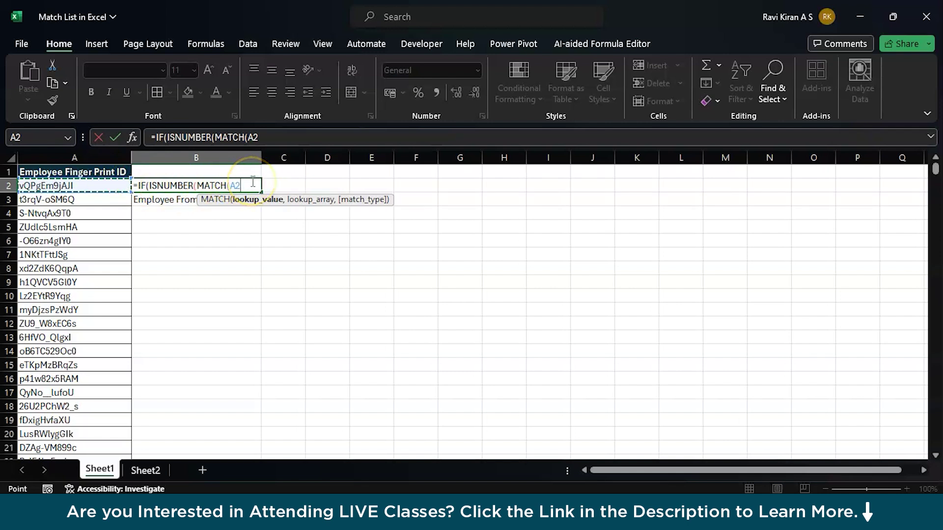
text(,)
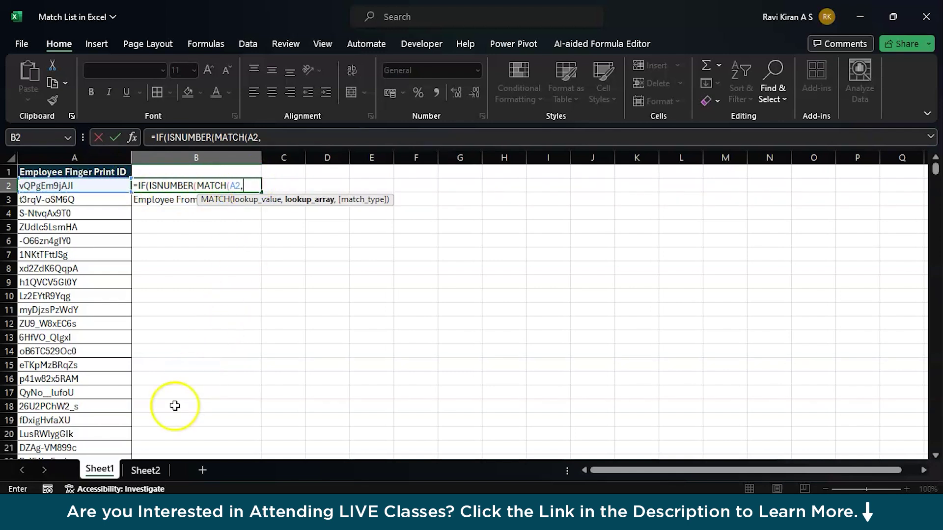
click(155, 470)
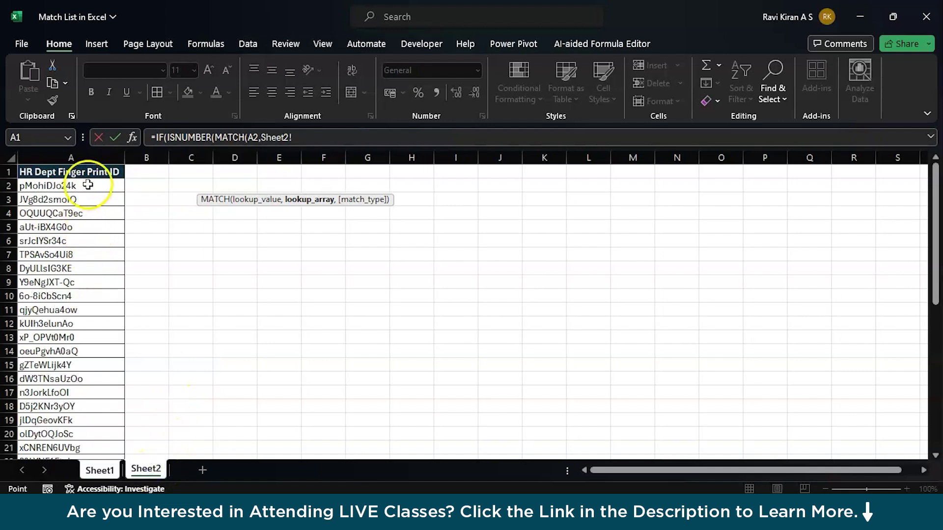
drag(73, 186, 41, 436)
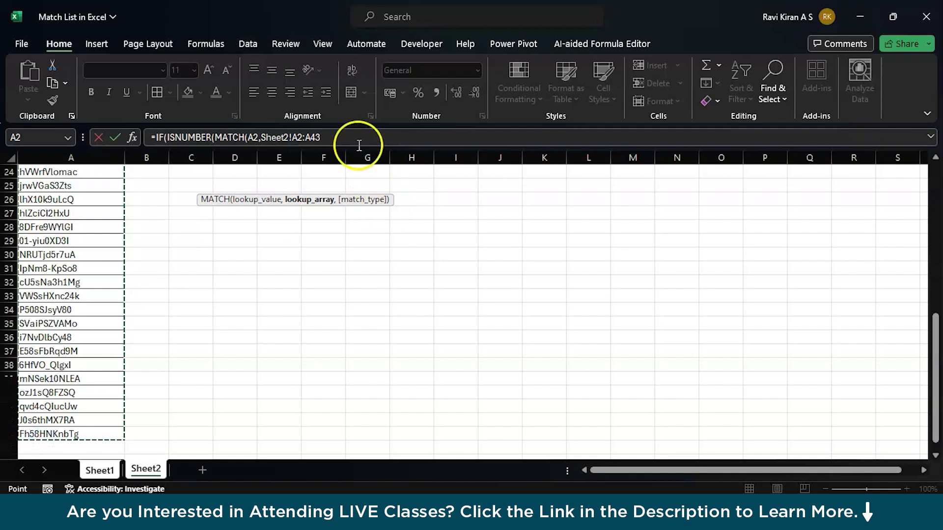
Step: Add 0 as MATCH's exact-match type and close its bracket
click(328, 137)
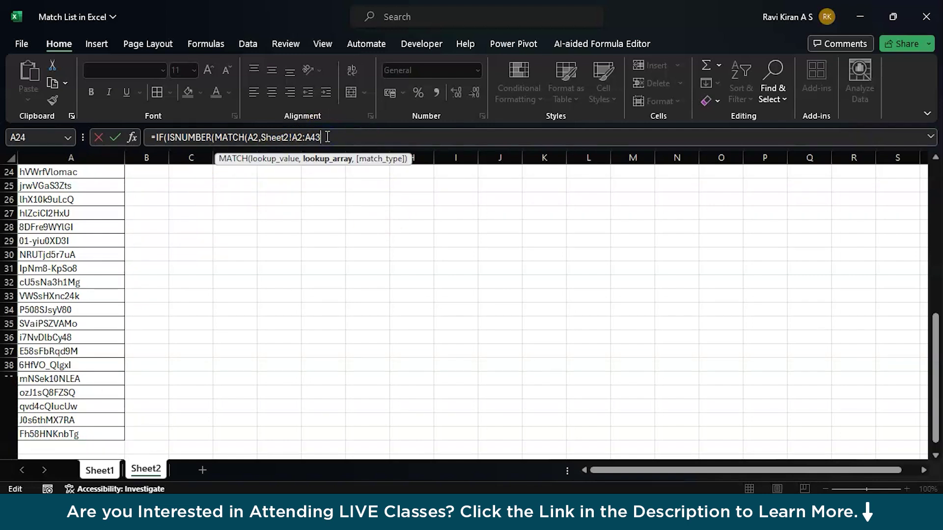
text(,)
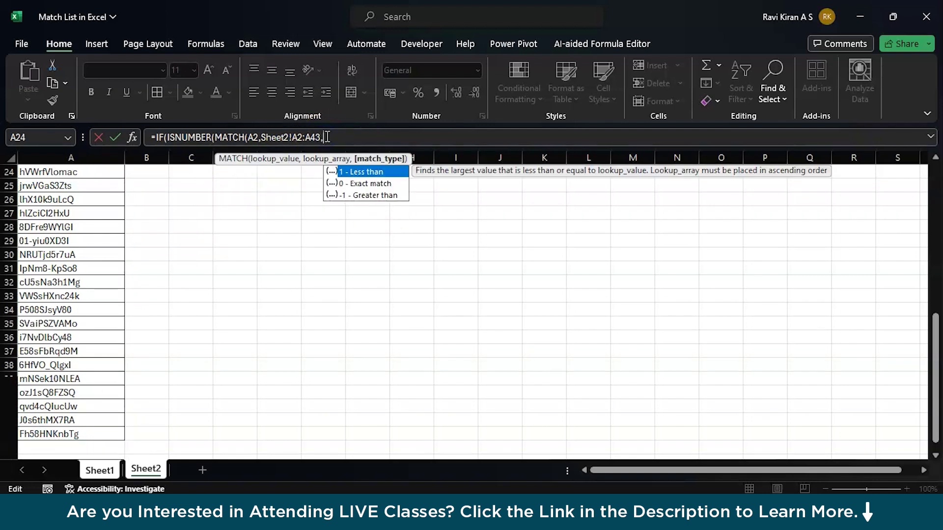
key(Down)
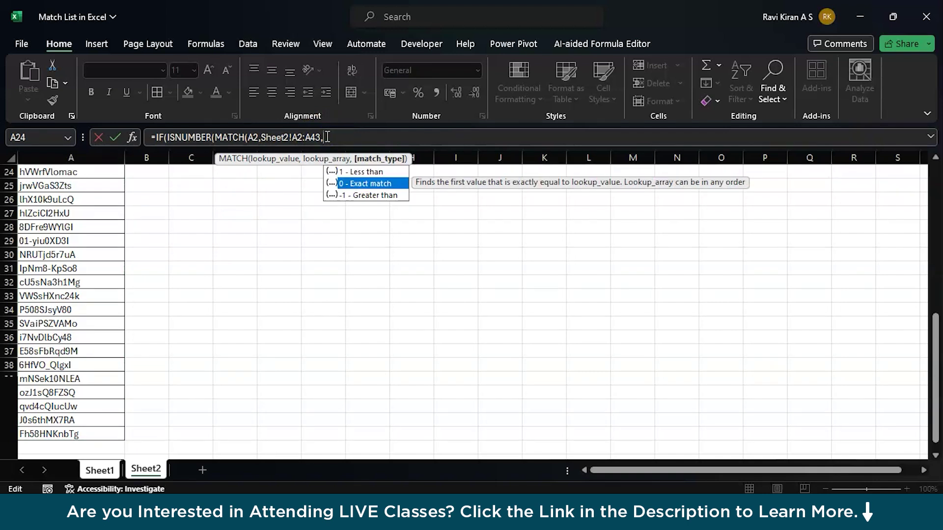
text(0)
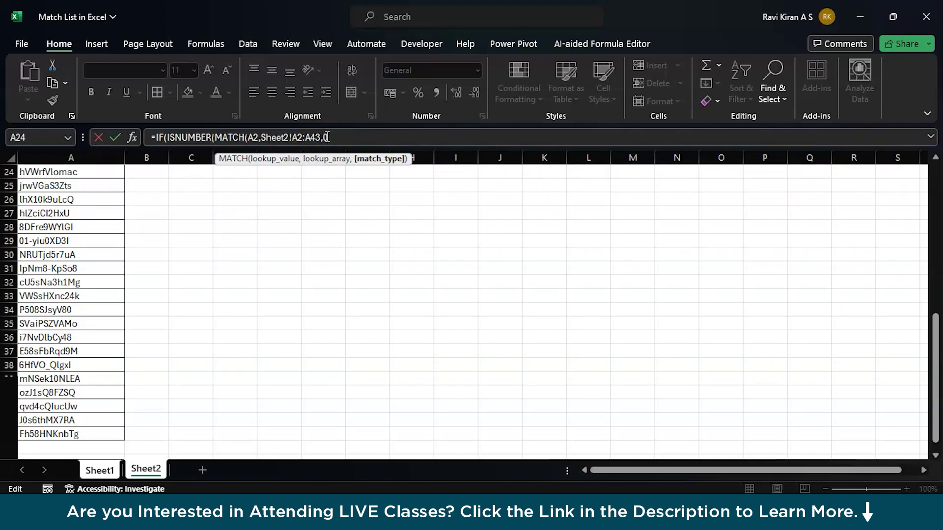
text())
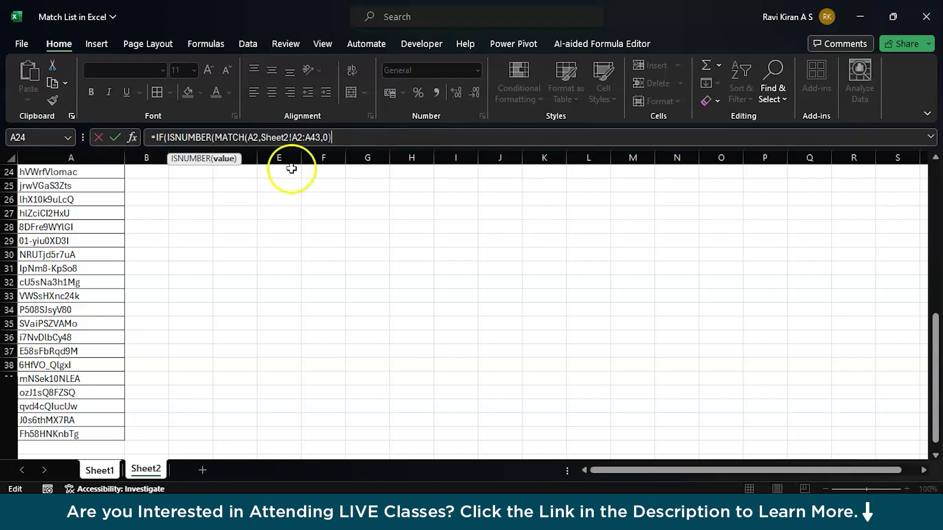
Step: Dismiss the parenthesis warning and finish B2 with results "Employee From HR Dept" and "Other"
click(97, 470)
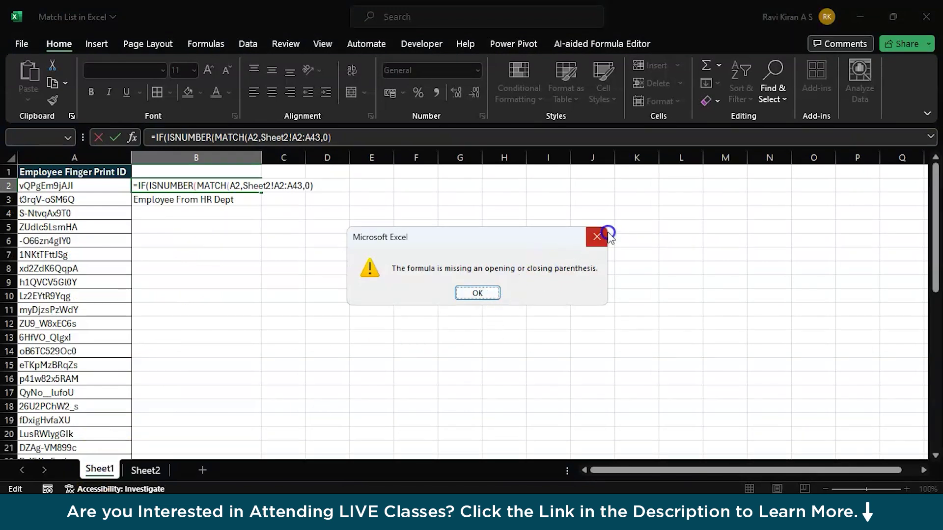
click(479, 292)
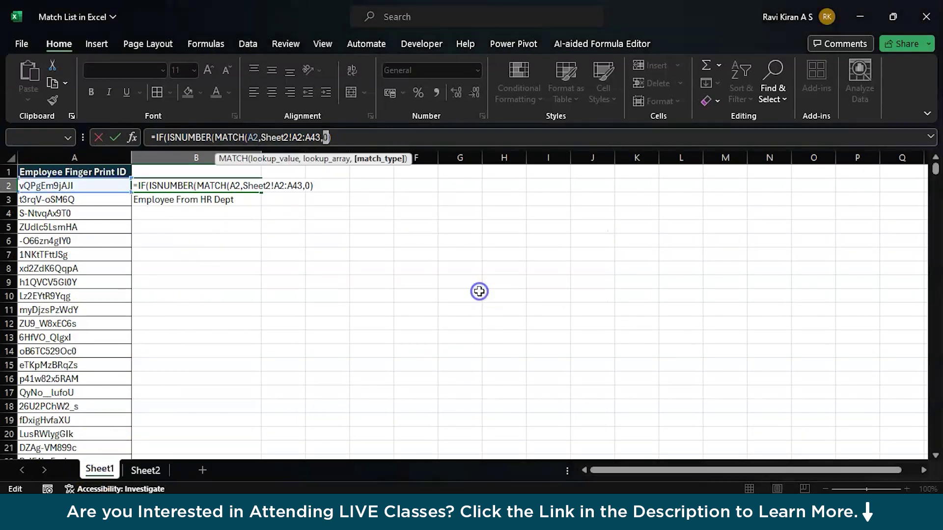
click(370, 135)
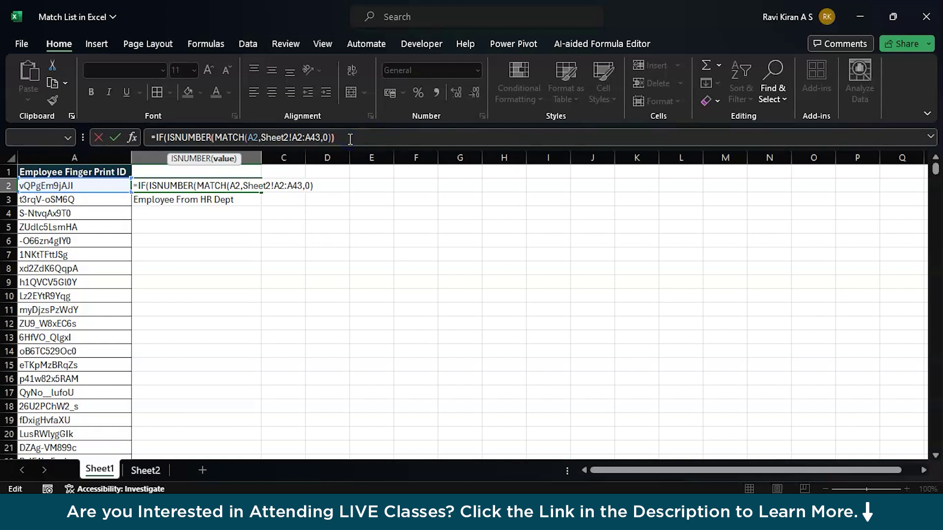
text())
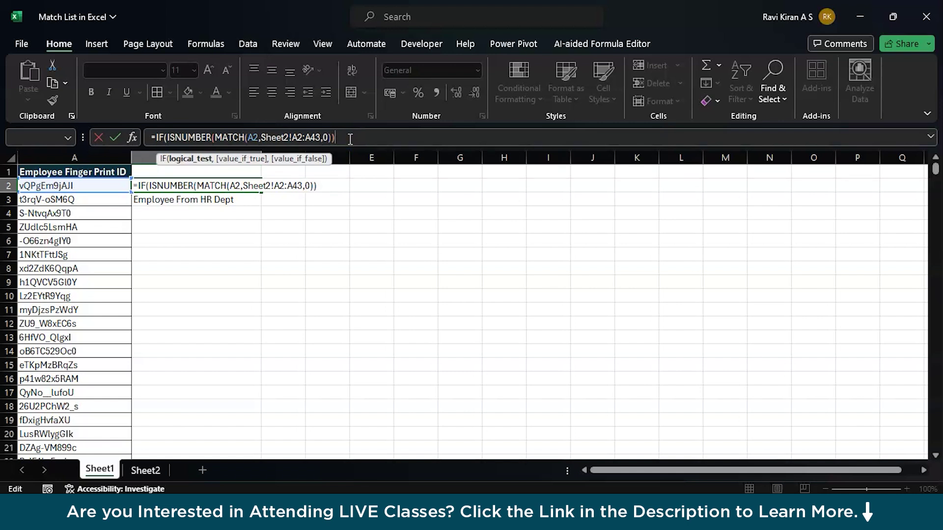
text(,)
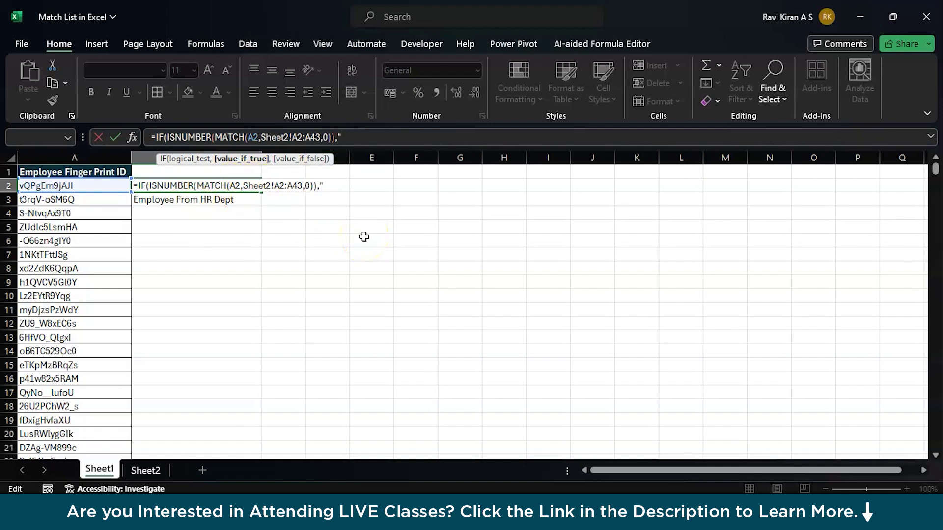
text(Employee From HR Dept")
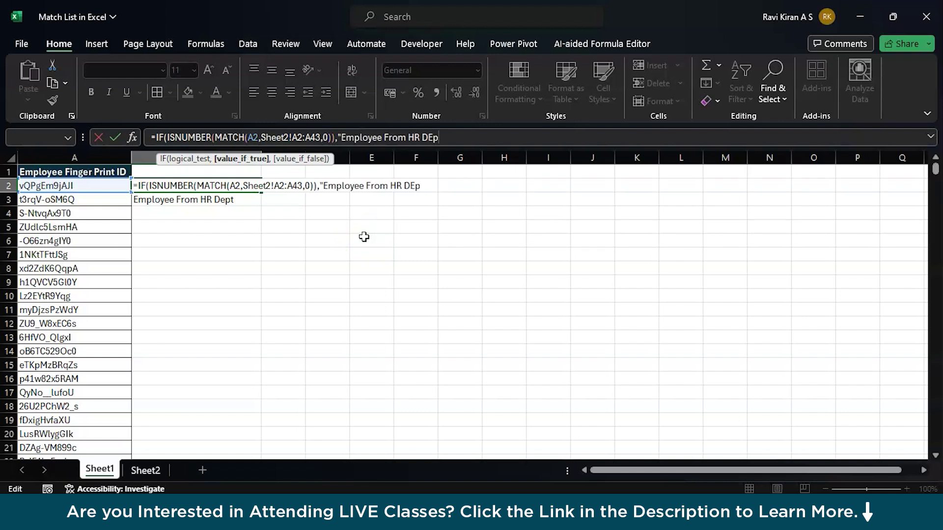
text(, ")
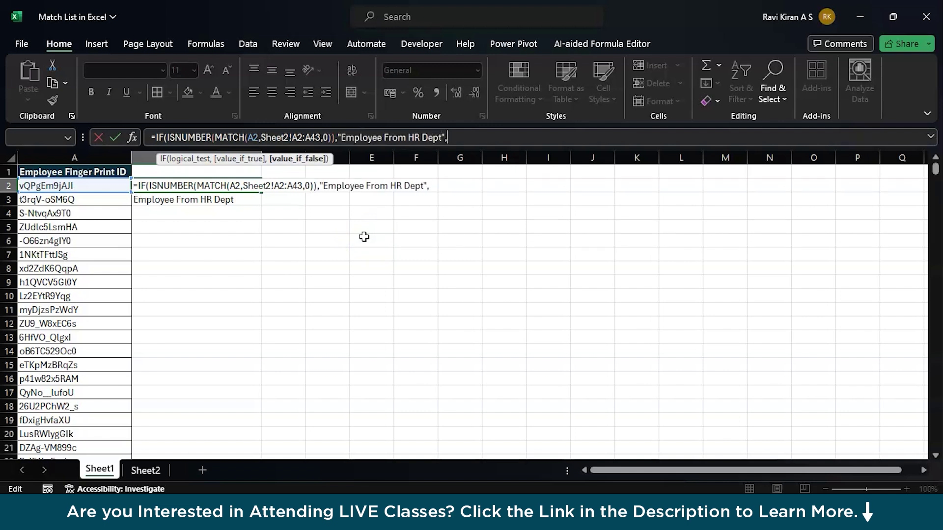
text(Other"))
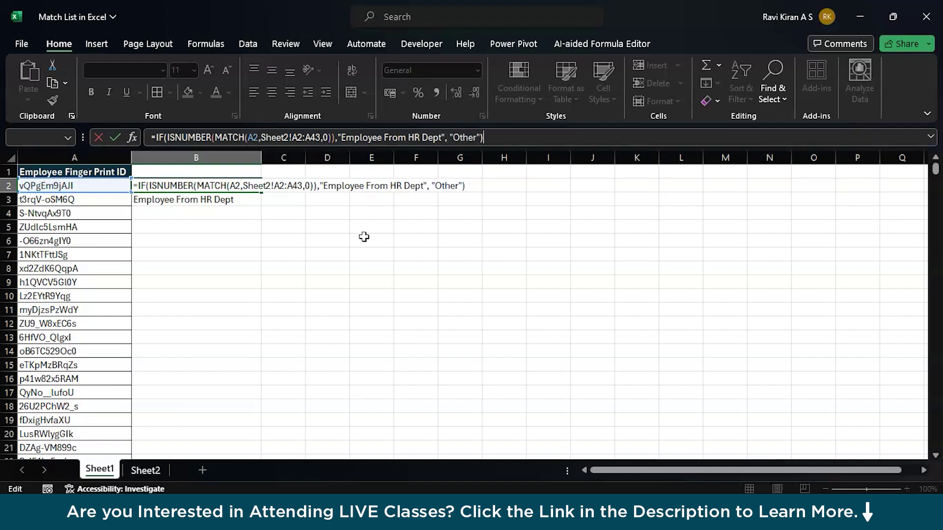
Step: Commit B2's formula and delete the leftover label text from B3
key(Return)
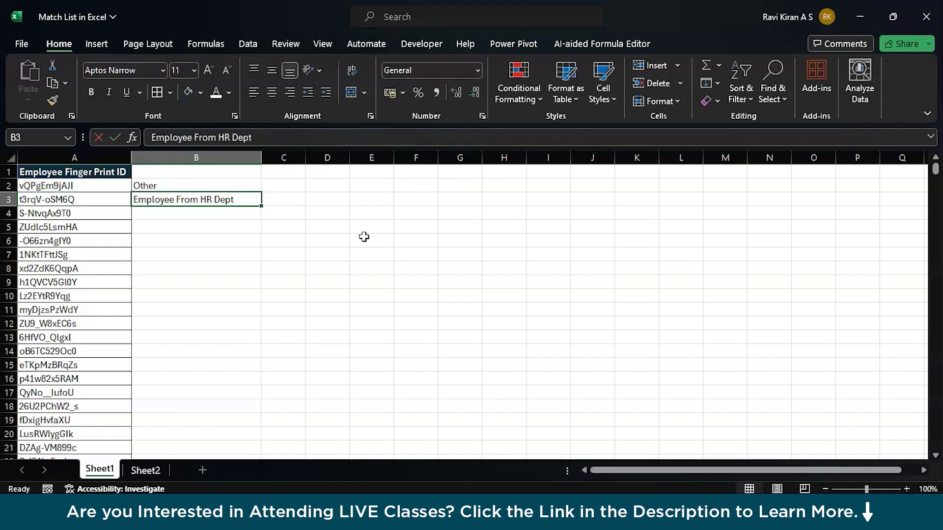
click(182, 185)
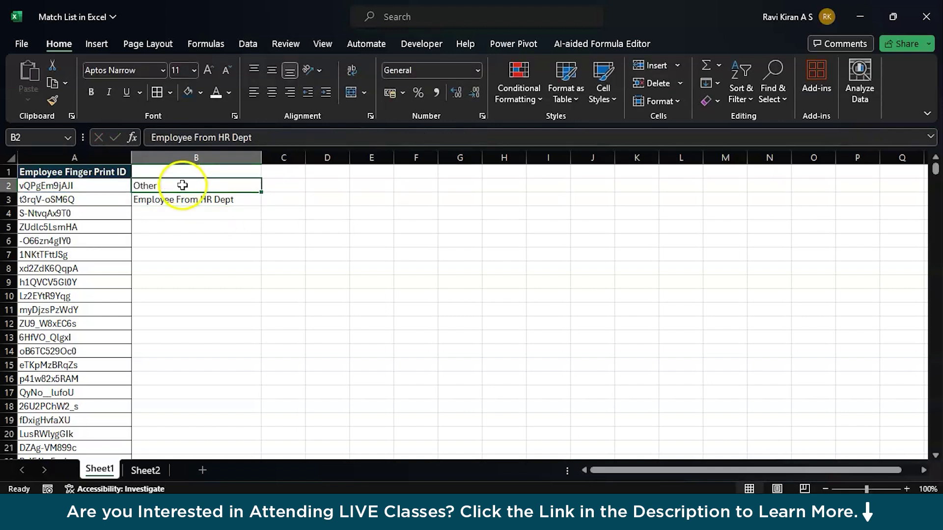
click(224, 198)
key(Delete)
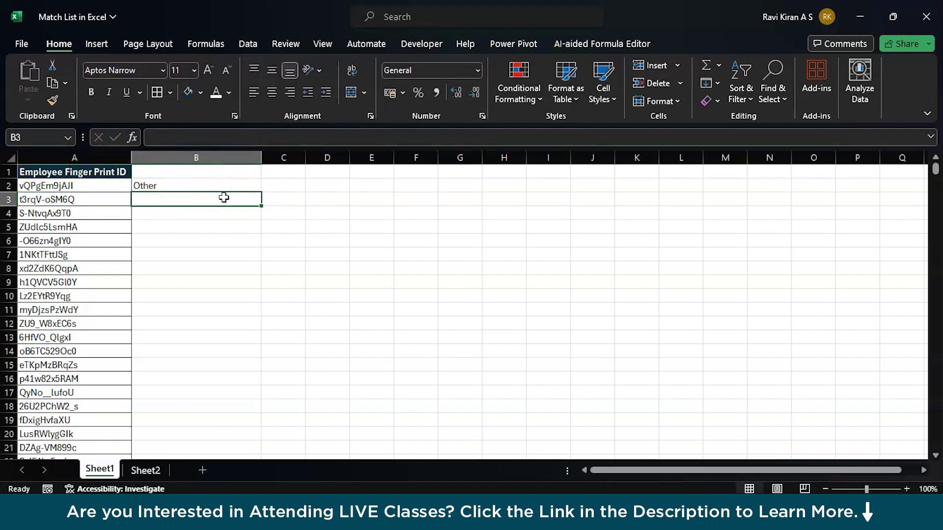
click(235, 187)
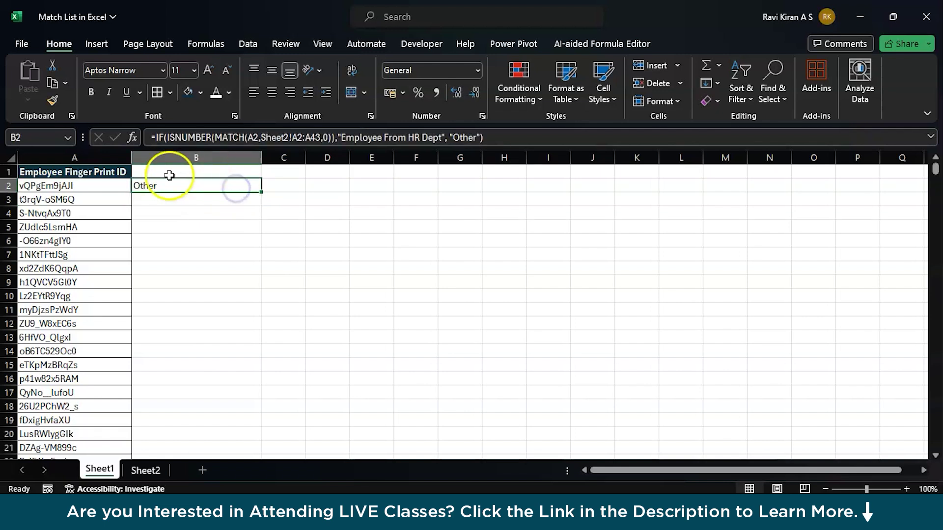
Step: Copy the ID header's formatting to B1 and title it 'EMP DEPT DETAILS'
click(122, 172)
drag(129, 174, 156, 172)
text(EMP DEPT DETAILS)
click(167, 187)
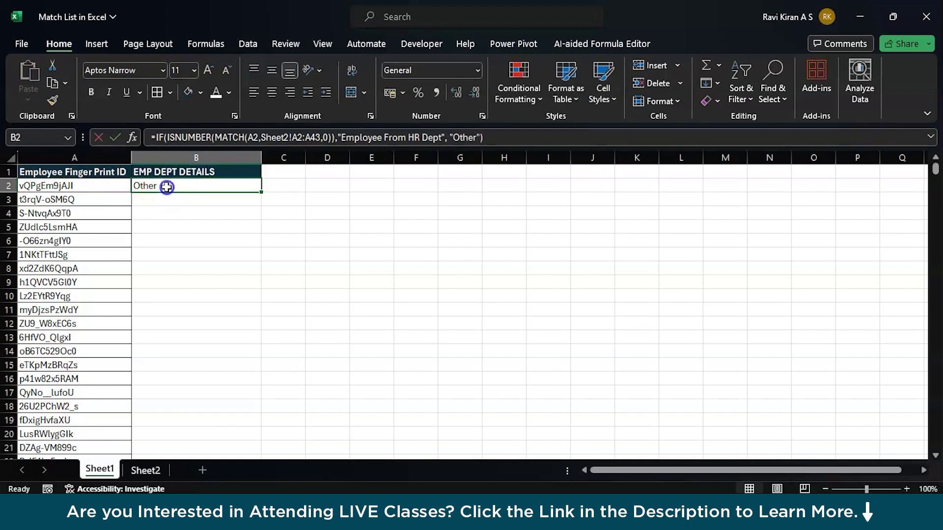
Step: Fill the formula down column B and check the copied formulas in B3 and B5
double_click(261, 191)
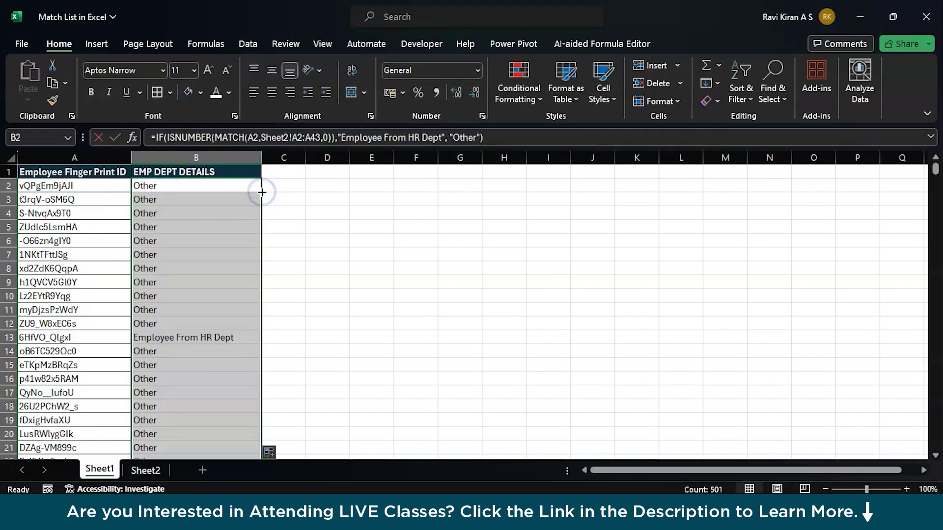
click(167, 158)
click(135, 201)
key(ctrl+a)
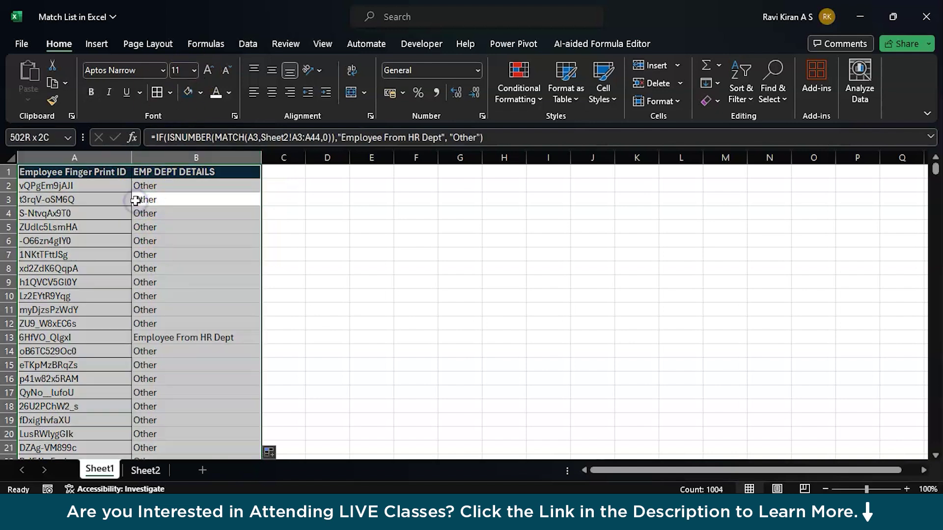
click(162, 94)
click(209, 232)
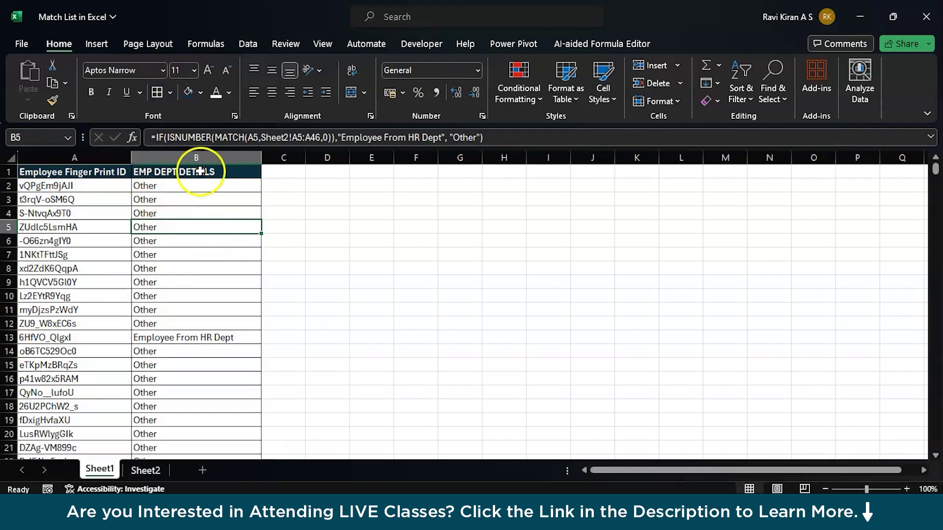
click(203, 157)
Step: Turn on a filter and show only 'Employee From HR Dept' rows in column B
click(737, 79)
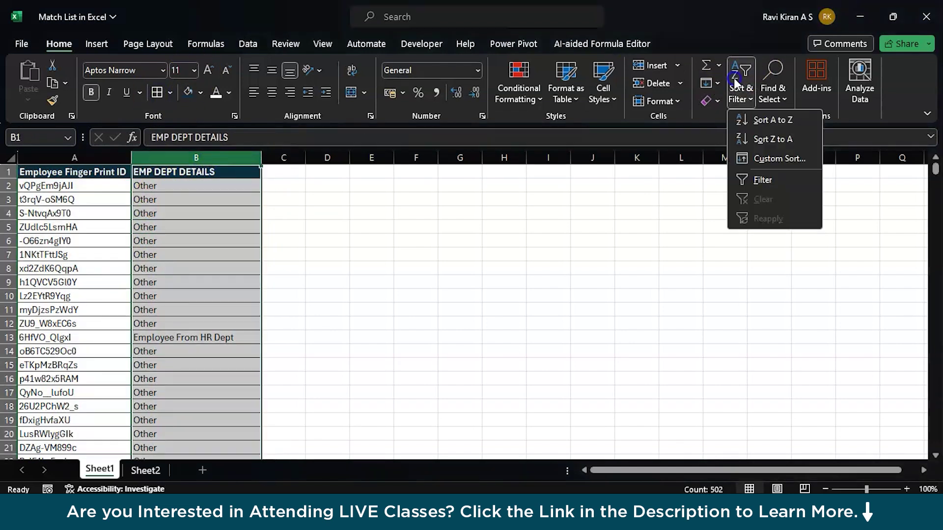
click(763, 180)
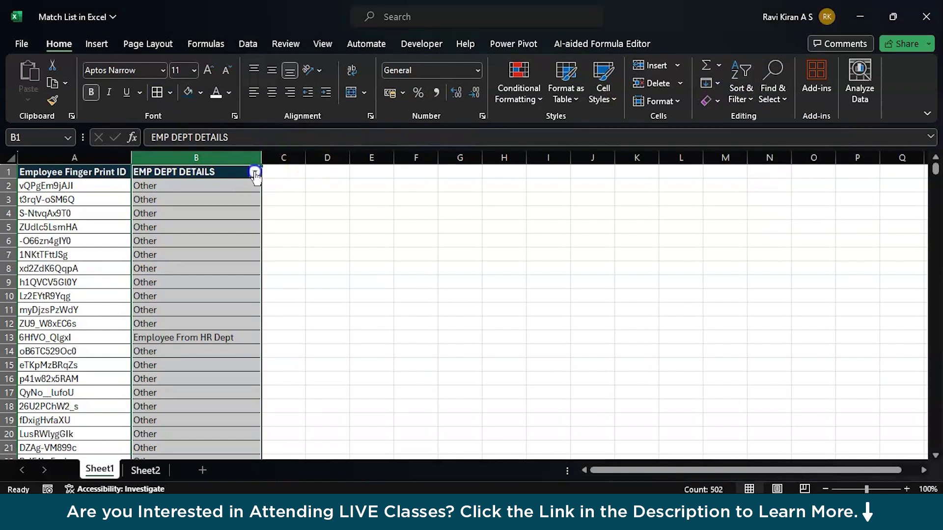
click(254, 171)
click(116, 352)
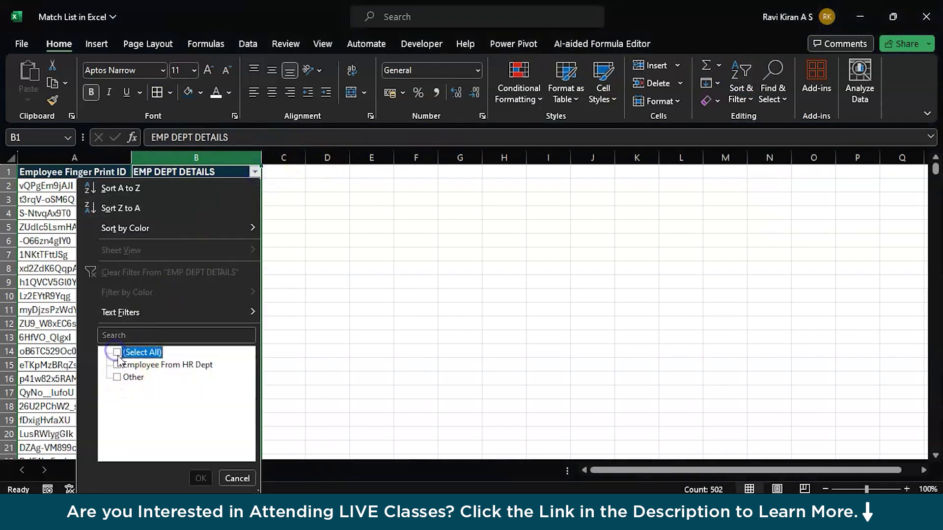
click(117, 365)
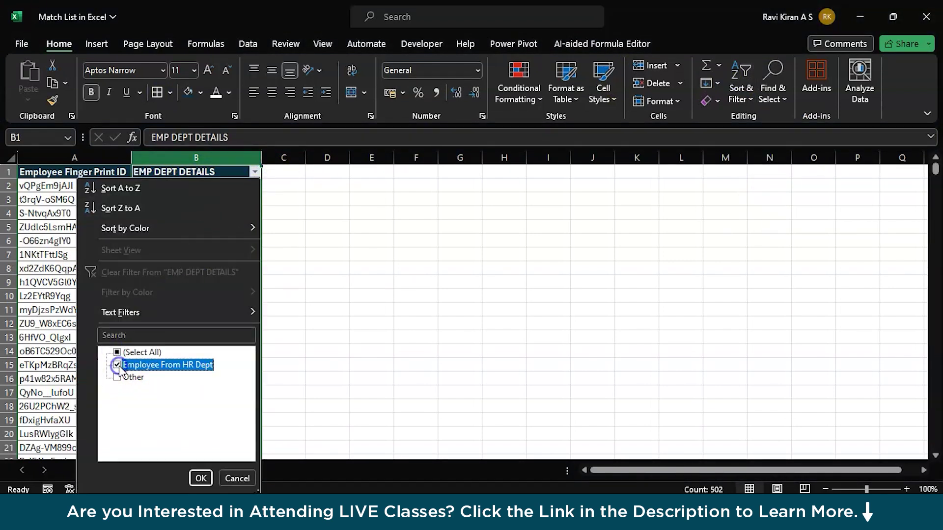
click(203, 478)
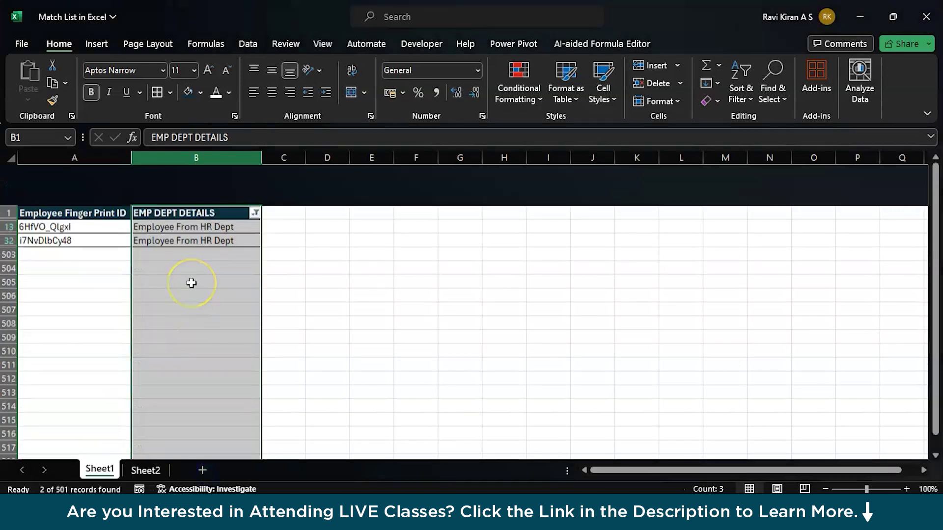
Step: Inspect B32's formula and its $A32 reference, then reselect all values to show every row
double_click(197, 234)
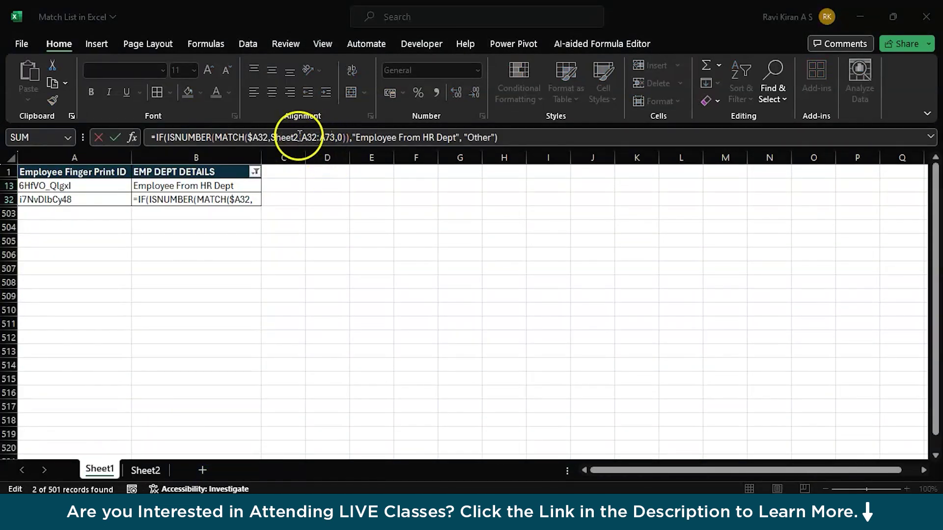
double_click(257, 137)
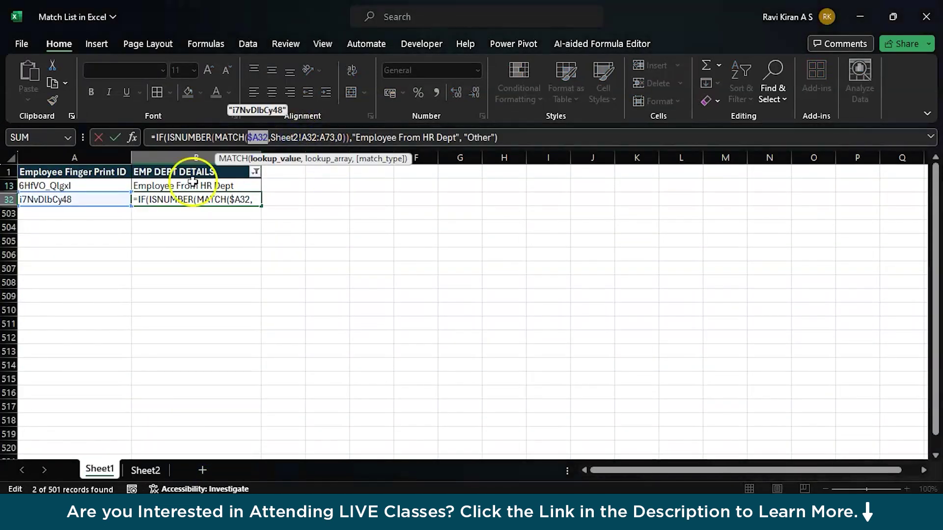
click(255, 172)
click(117, 352)
click(201, 477)
Step: Lock B2's lookup value to $A2 with F4 and remove the old lookup range
double_click(219, 185)
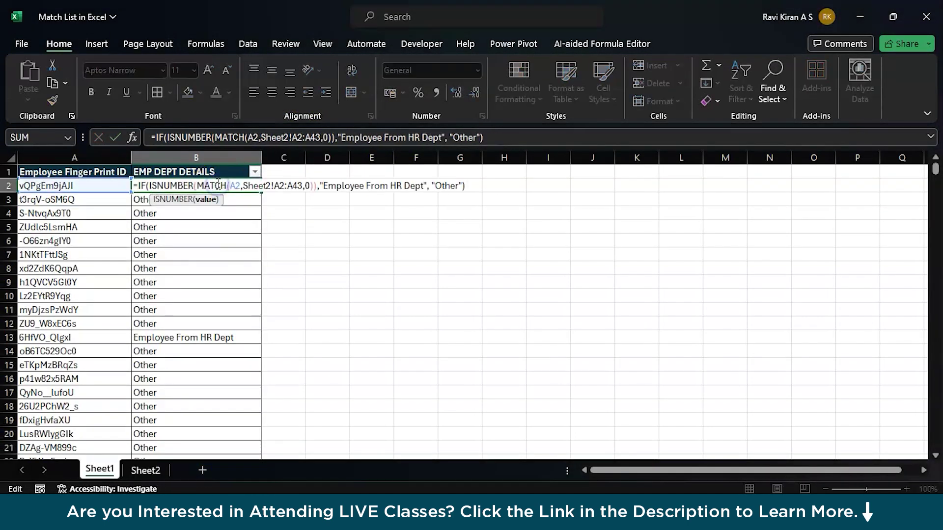
click(254, 139)
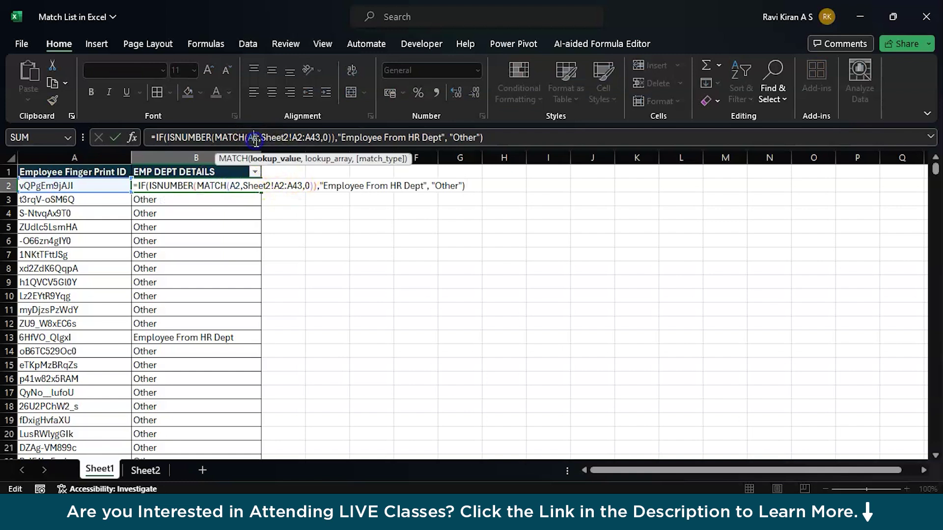
key(F4)
key(F4)
key(F4)
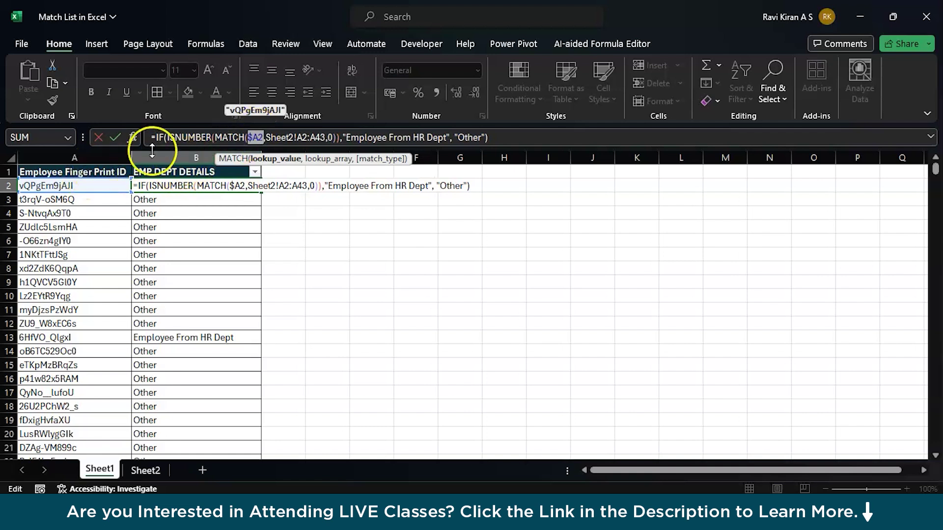
click(294, 140)
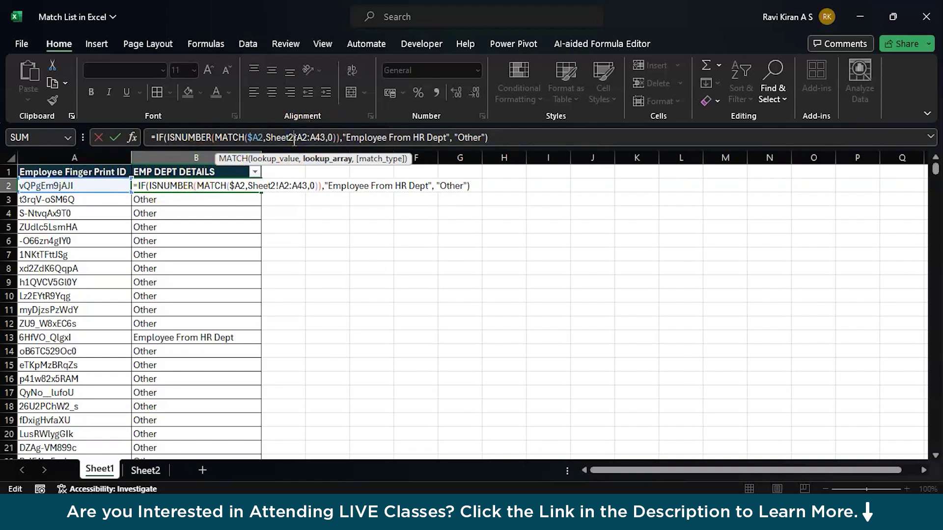
key(Delete)
key(Delete)
key(Delete)
key(Delete)
key(Delete)
key(Delete)
Step: Reselect Sheet2 A2:A43 as absolute $A$2:$A$43 and delete 'Other' so non-matches stay blank
click(145, 471)
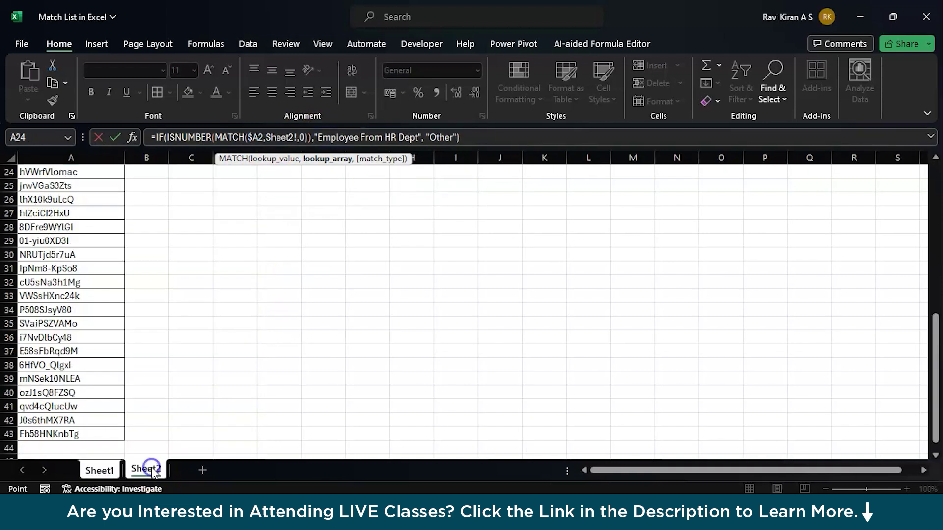
scroll(74, 184, up, 8)
drag(47, 252, 57, 434)
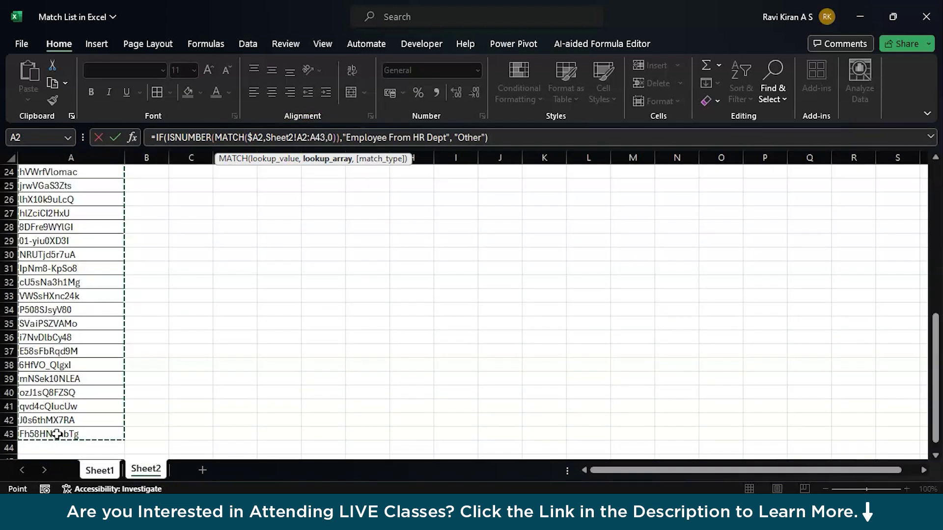
key(F4)
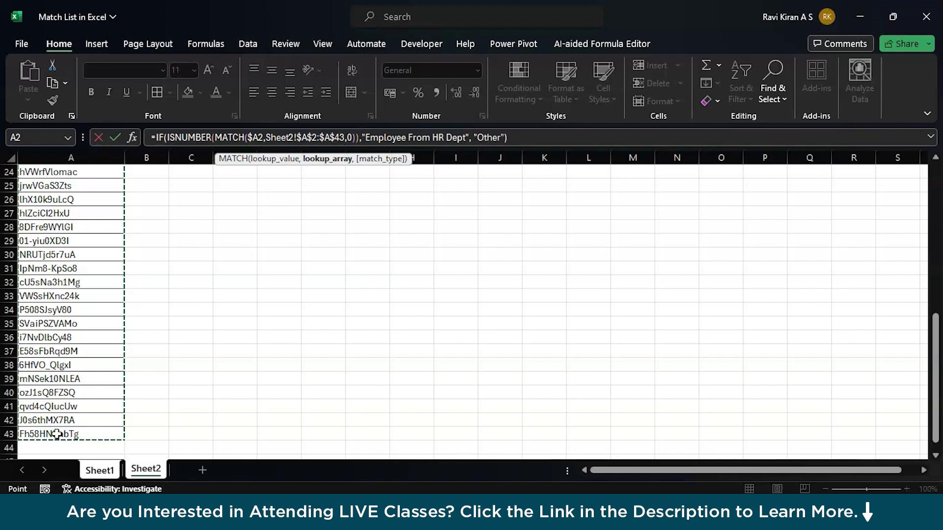
double_click(479, 143)
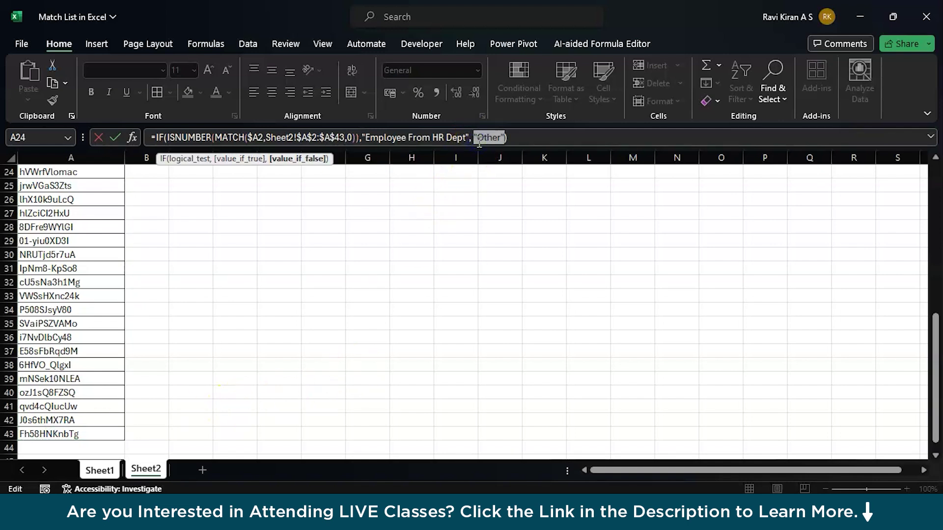
key(BackSpace)
Step: Commit the corrected formula in B2 and fill it down the whole of column B
key(Return)
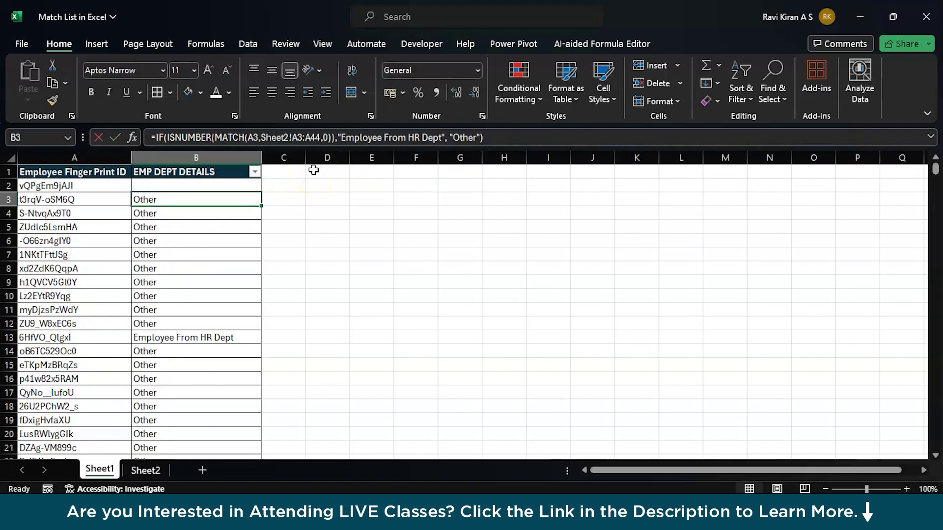
click(251, 185)
double_click(263, 191)
scroll(181, 330, down, 20)
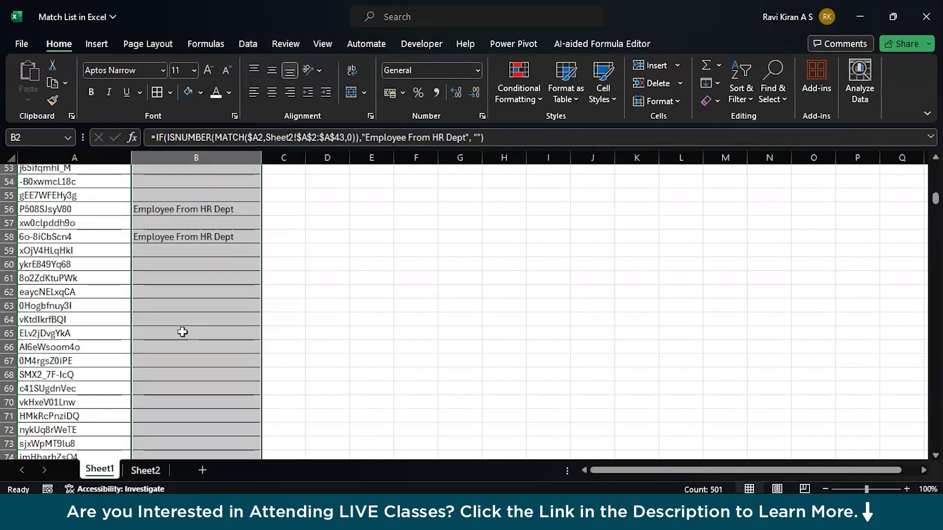
scroll(182, 332, up, 20)
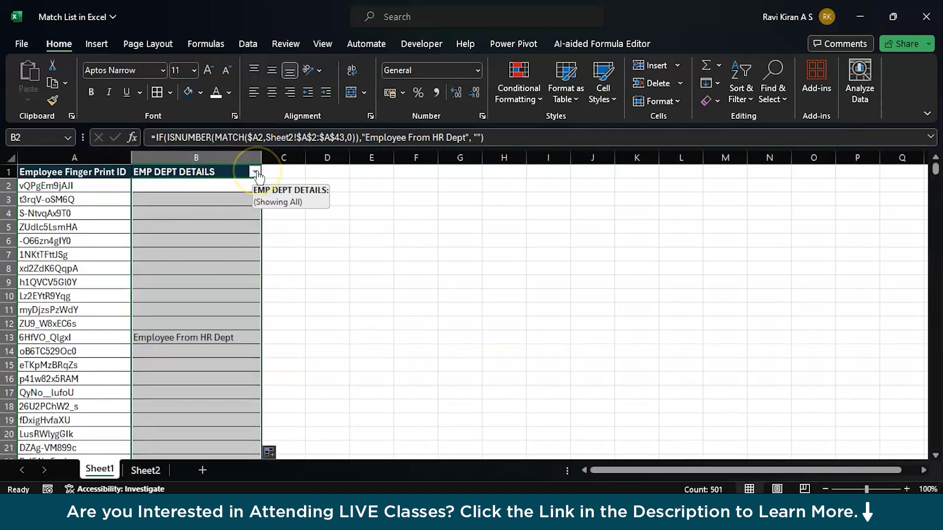
Step: Filter EMP DEPT DETAILS to only 'Employee From HR Dept', showing 42 of 501 records
click(256, 172)
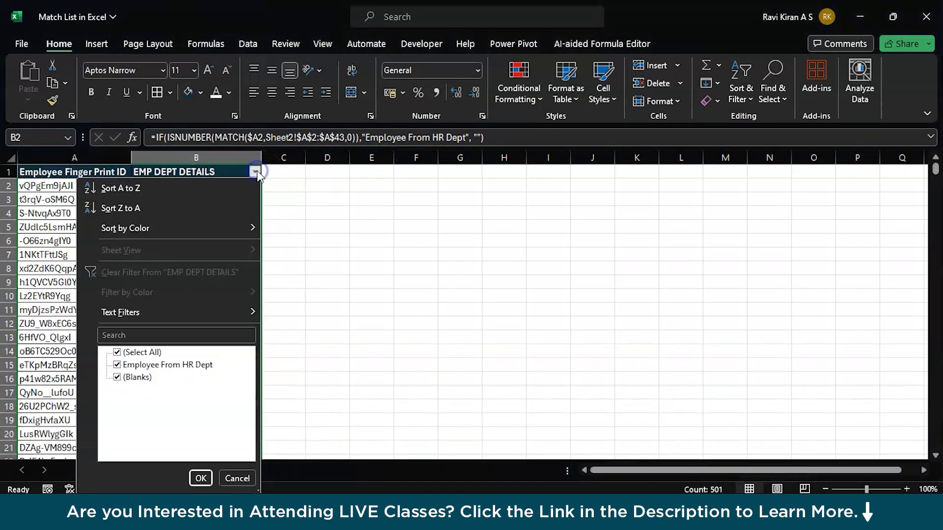
click(117, 353)
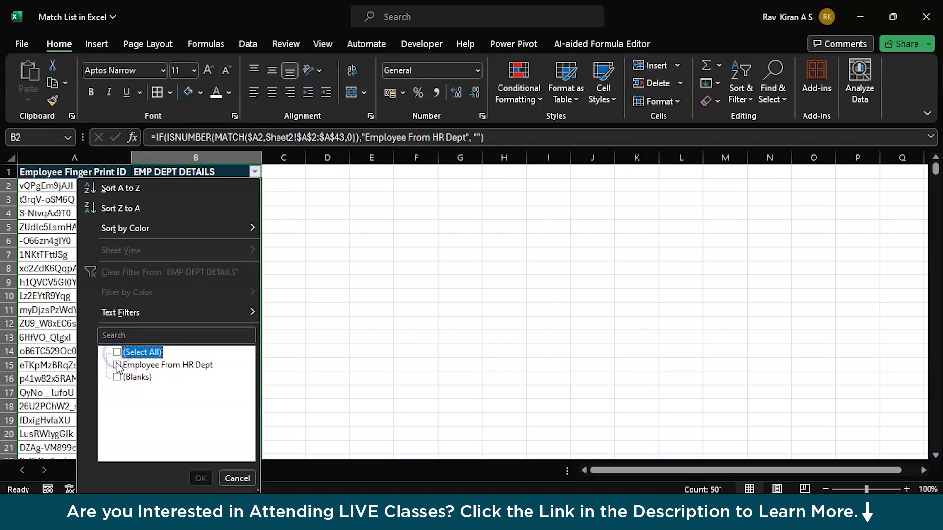
click(117, 365)
click(200, 479)
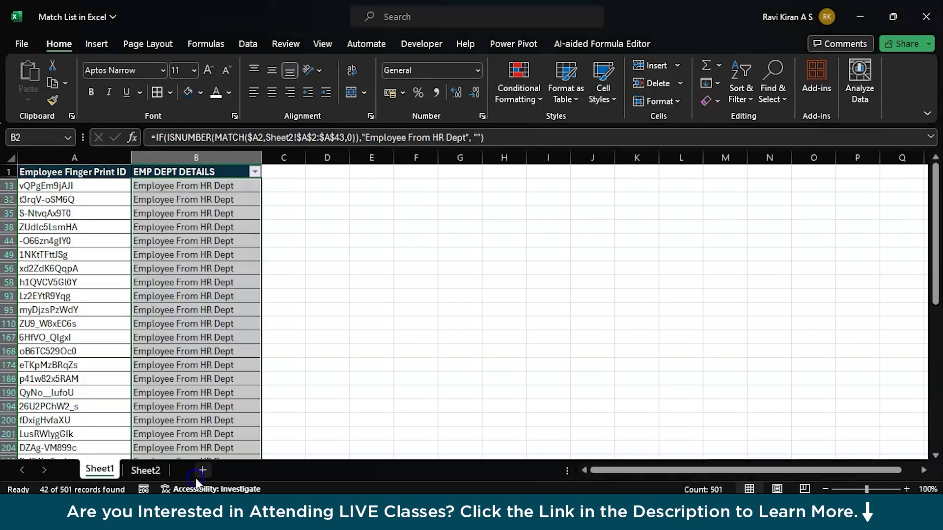
scroll(191, 357, down, 6)
scroll(191, 357, down, 3)
scroll(190, 357, up, 10)
Step: Check the HR ID list on Sheet2, then return to the filtered Sheet1
click(146, 471)
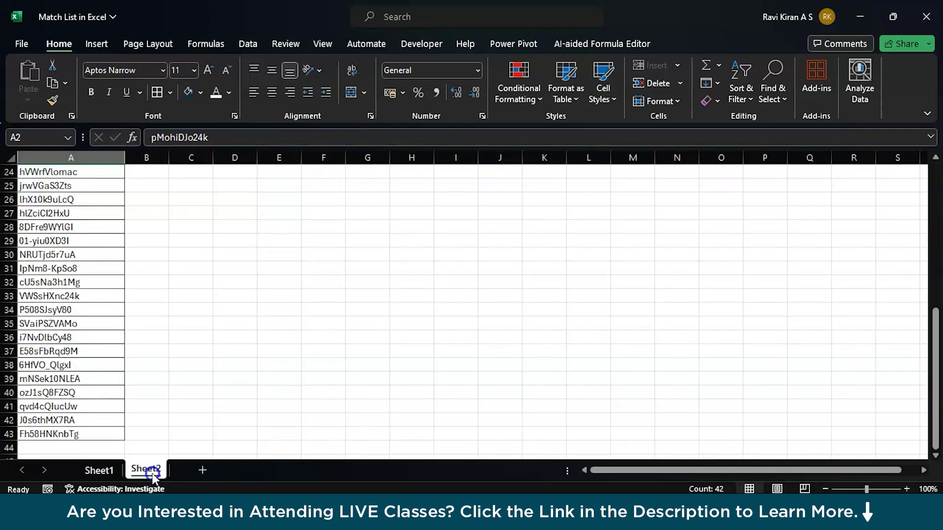
scroll(92, 339, up, 1)
scroll(92, 339, up, 6)
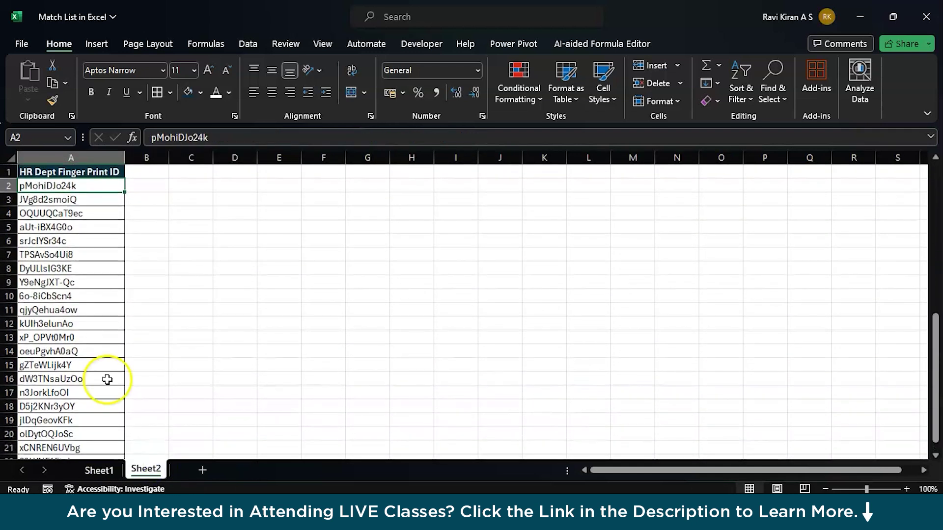
click(100, 470)
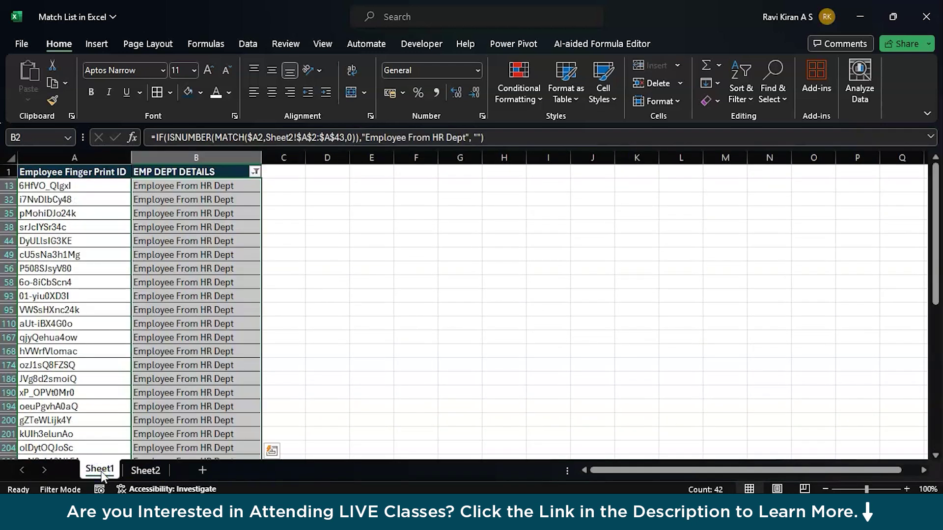